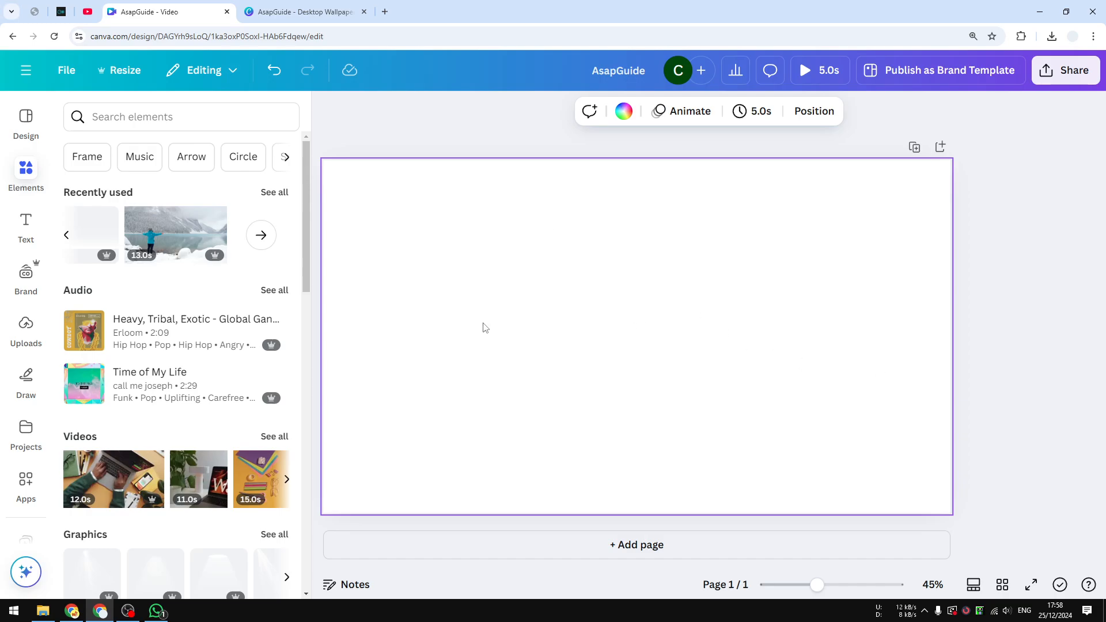
# - Search the elements library for "Man waving hand" and show only the video results
pyautogui.click(159, 114)
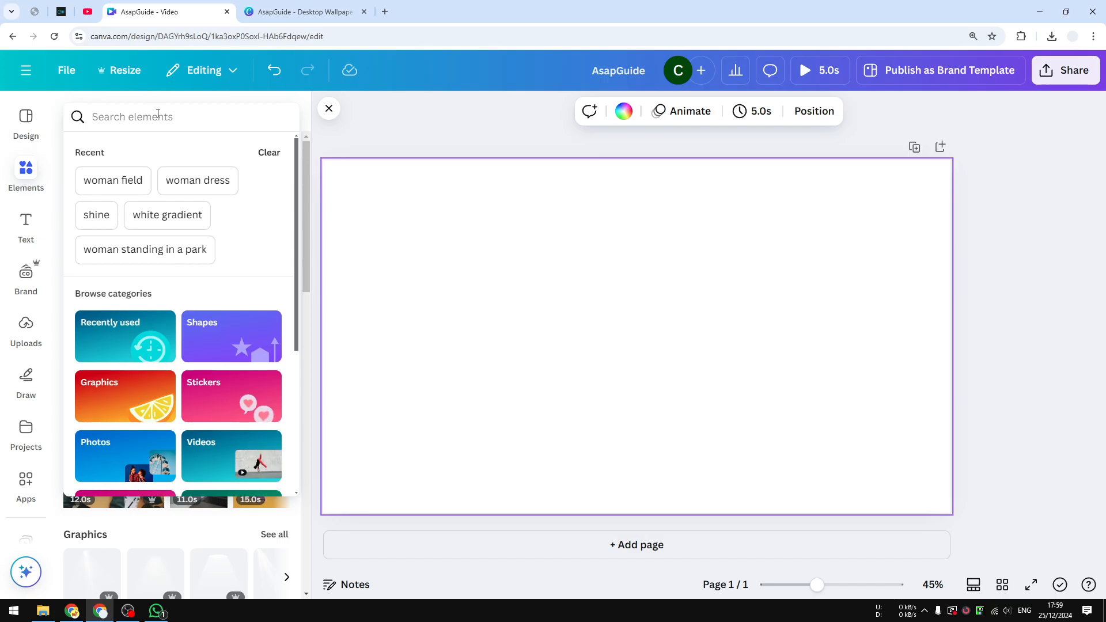
pyautogui.write('Man')
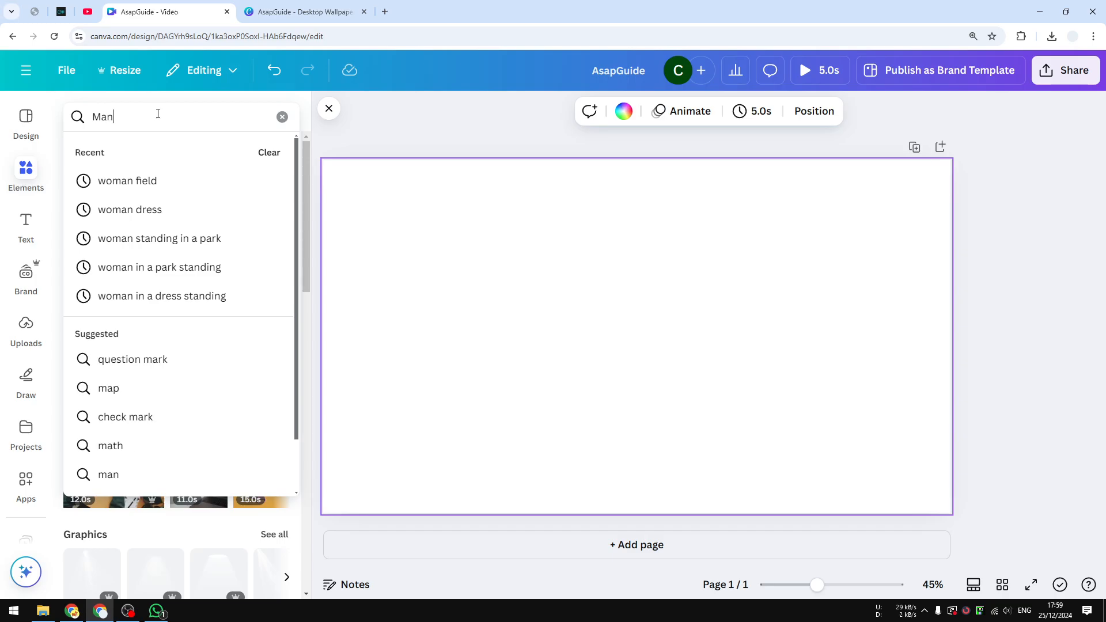
pyautogui.write(' waving hand')
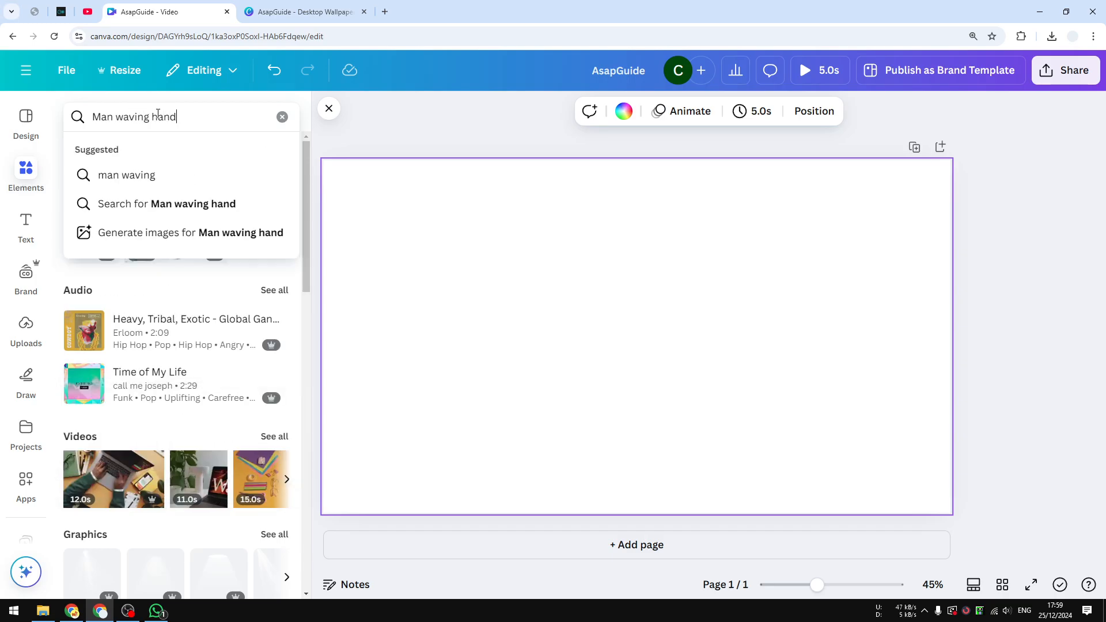
pyautogui.press('Return')
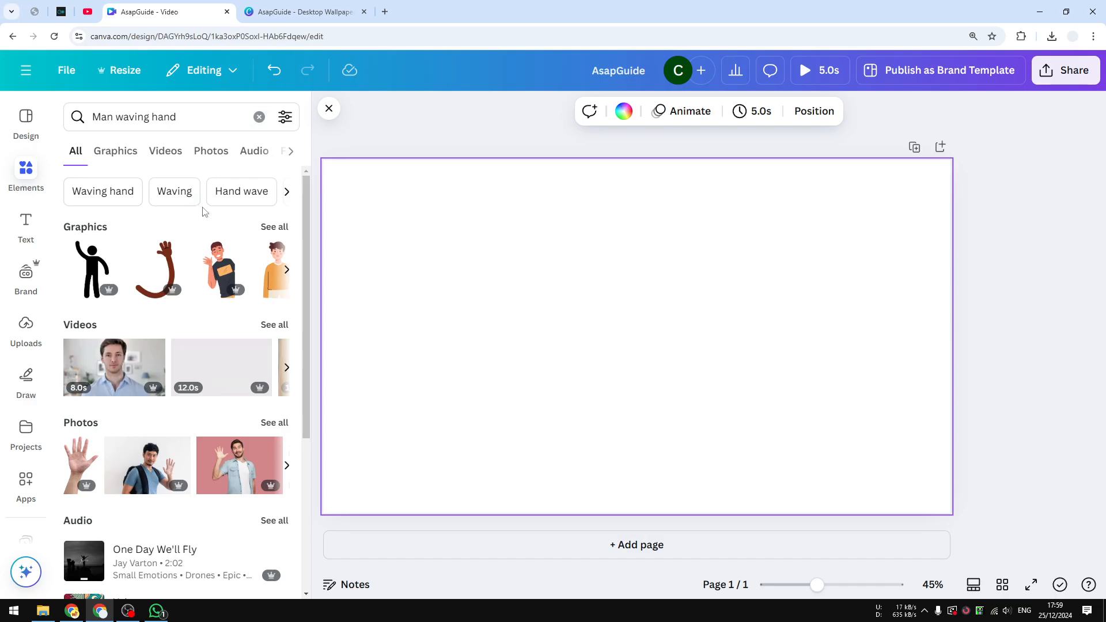
pyautogui.click(278, 325)
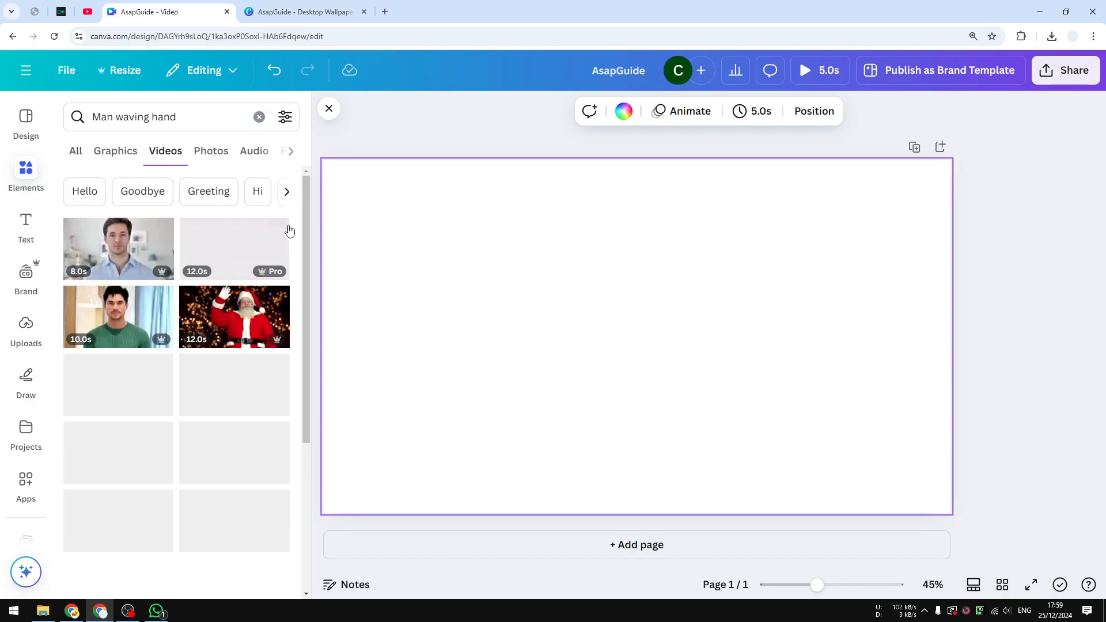
# - Add the 7-second clip of the man in the black sweater to the page and preview its playback
pyautogui.moveTo(310, 220)
pyautogui.mouseDown()
pyautogui.moveTo(311, 254)
pyautogui.moveTo(311, 238)
pyautogui.mouseUp()
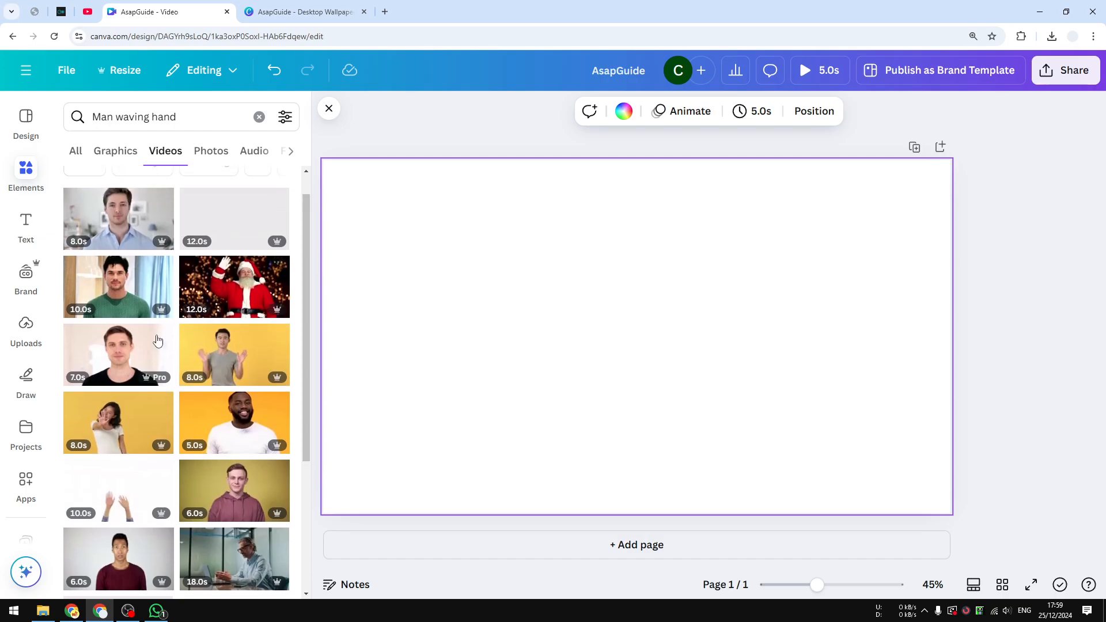
pyautogui.moveTo(124, 359)
pyautogui.click(117, 353)
pyautogui.click(617, 338)
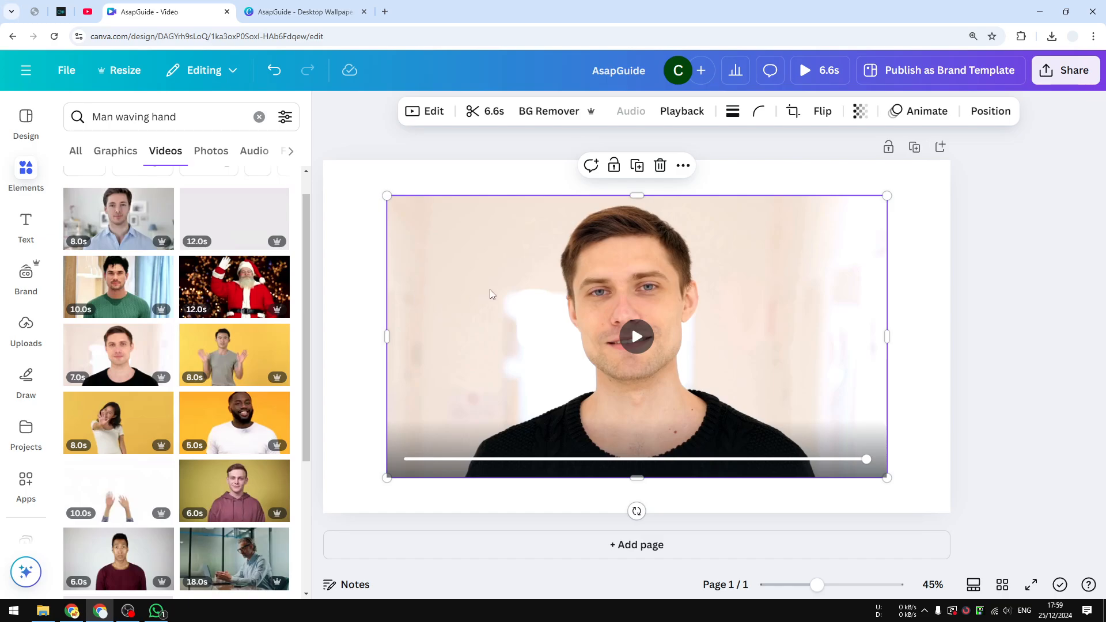
pyautogui.click(636, 336)
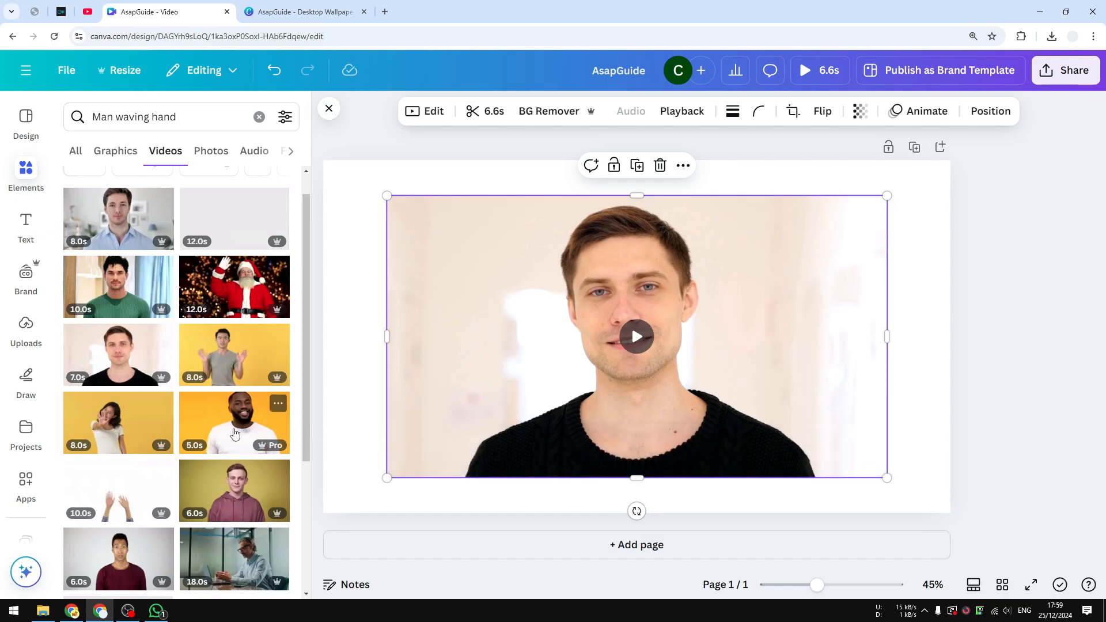
# - Try two other clips on the page, the man on an orange background and the man at a laptop, removing each one
pyautogui.moveTo(647, 289)
pyautogui.mouseDown()
pyautogui.moveTo(696, 324)
pyautogui.moveTo(637, 279)
pyautogui.moveTo(639, 293)
pyautogui.mouseUp()
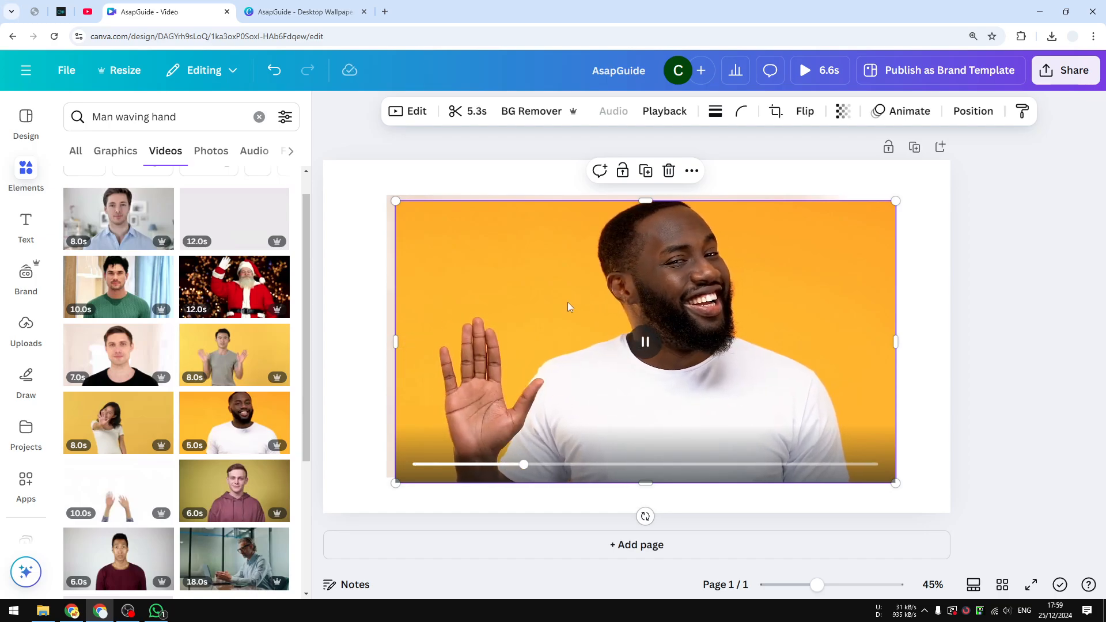
pyautogui.hotkey('ctrl', 'z')
pyautogui.hotkey('ctrl', 'z')
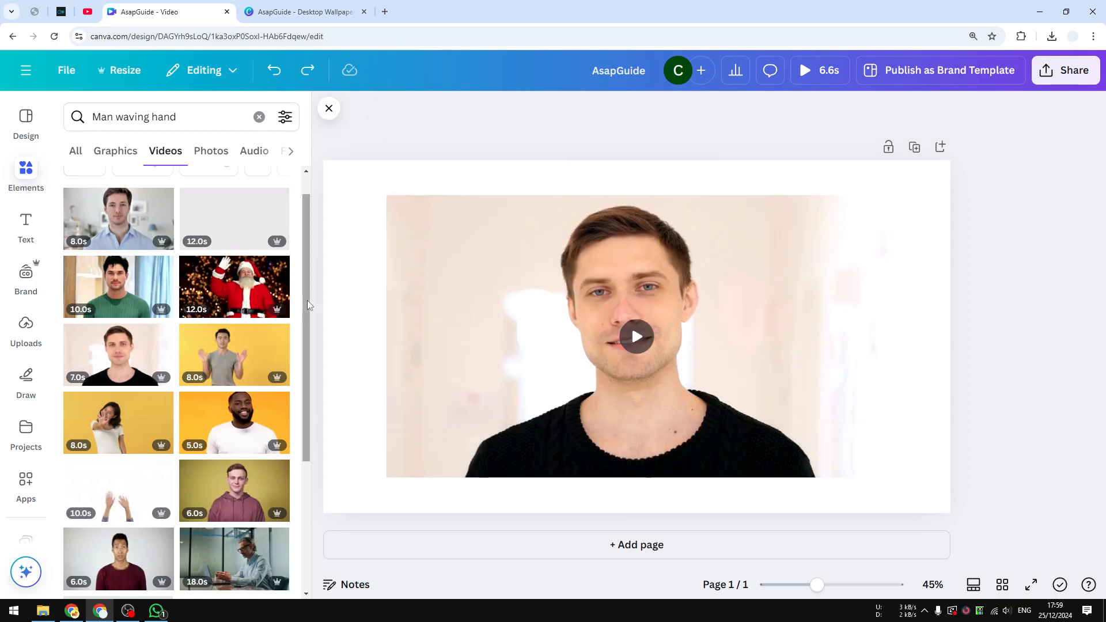
pyautogui.scroll(-2, 284, 448)
pyautogui.moveTo(284, 448); pyautogui.dragTo(617, 278)
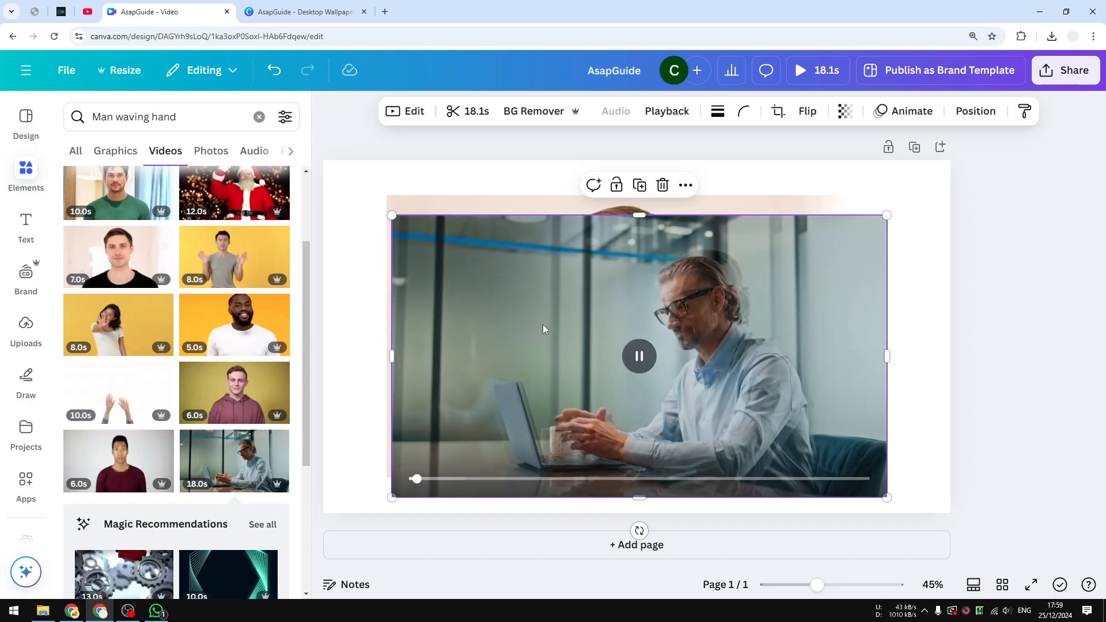
pyautogui.click(664, 184)
# - Align the clip with the page's upper-left corner and enlarge it to fill the whole page
pyautogui.moveTo(691, 289); pyautogui.dragTo(628, 253)
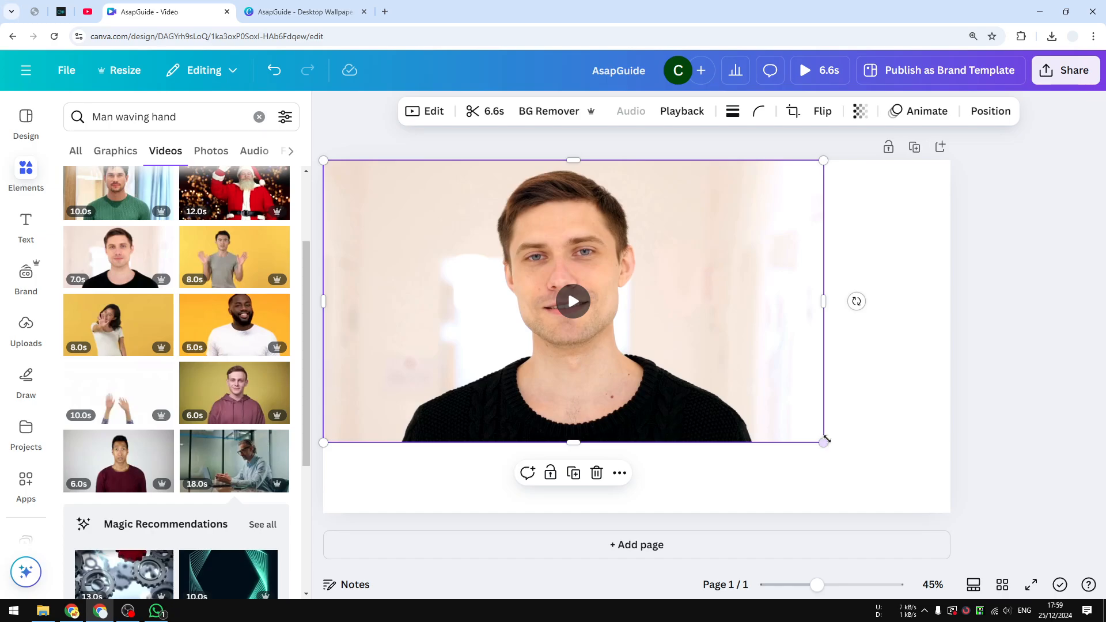
pyautogui.moveTo(823, 441); pyautogui.dragTo(967, 489)
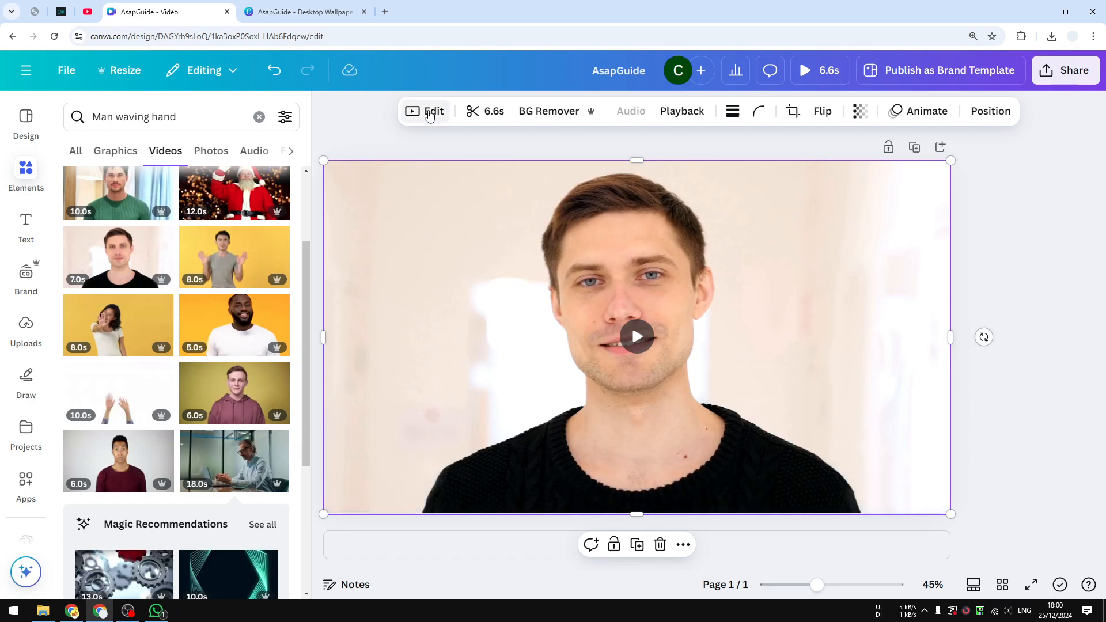
# - Remove the clip's background with BG Remover and play the clip to check the cutout
pyautogui.click(426, 112)
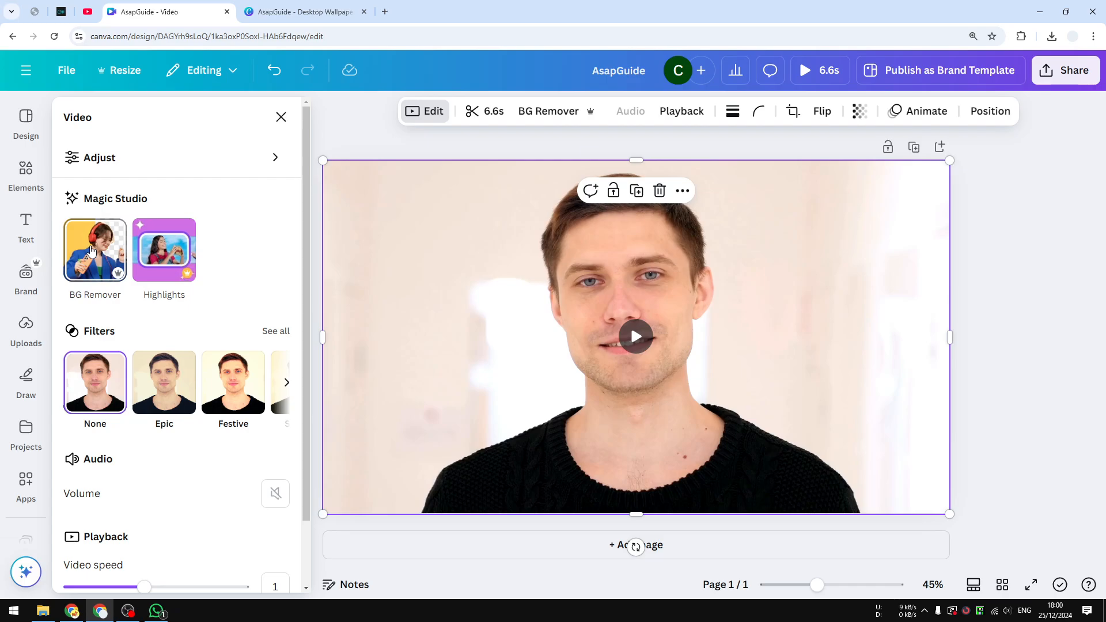
pyautogui.click(91, 249)
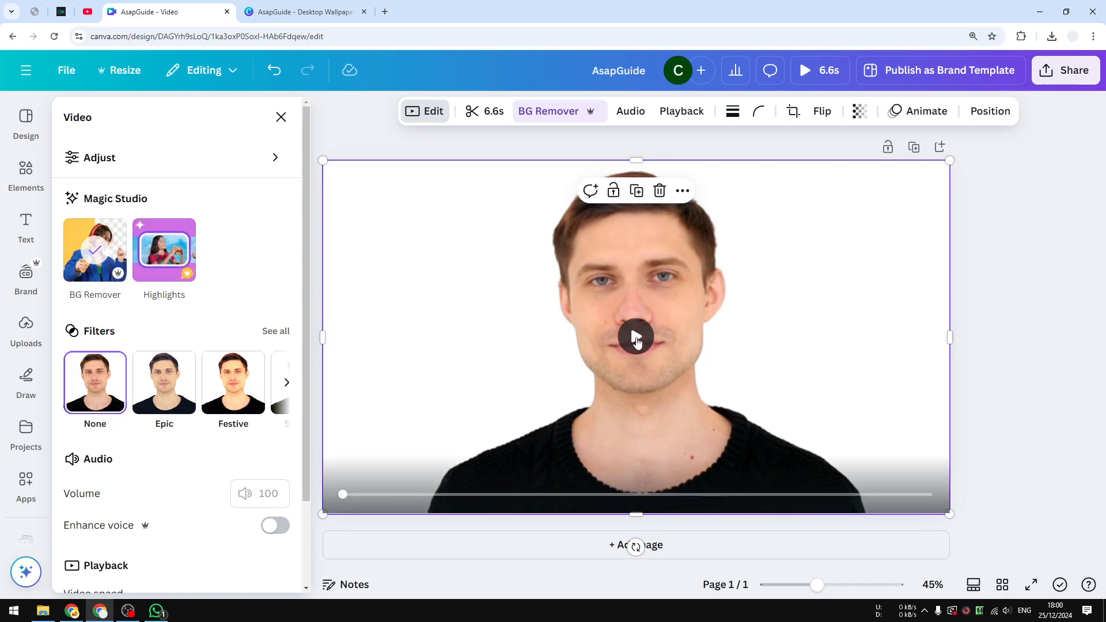
pyautogui.click(635, 337)
pyautogui.click(648, 336)
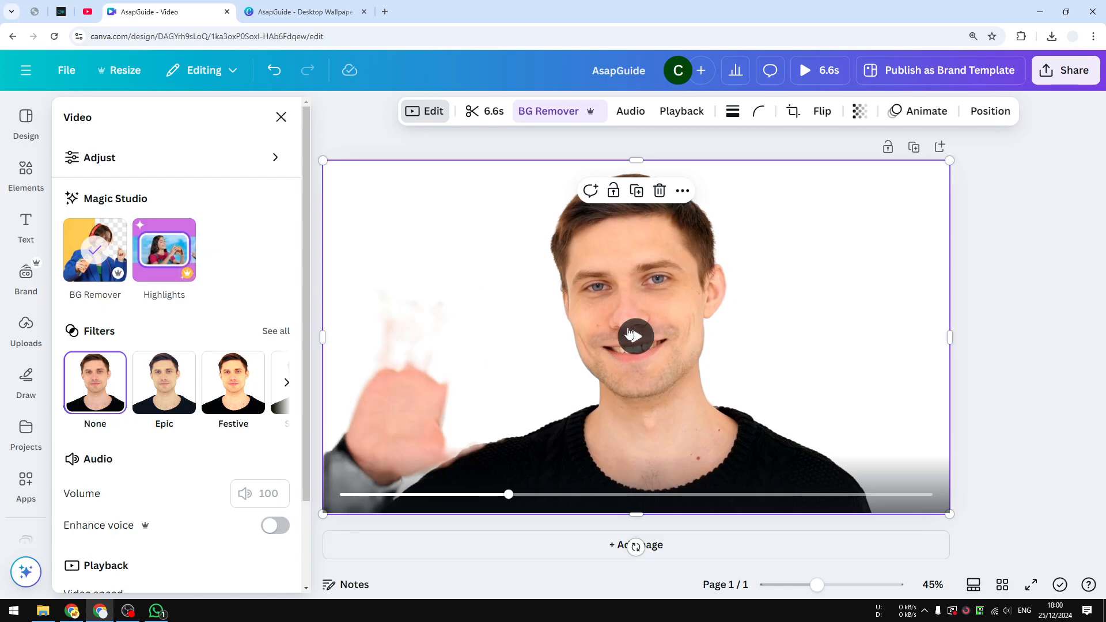
pyautogui.click(635, 338)
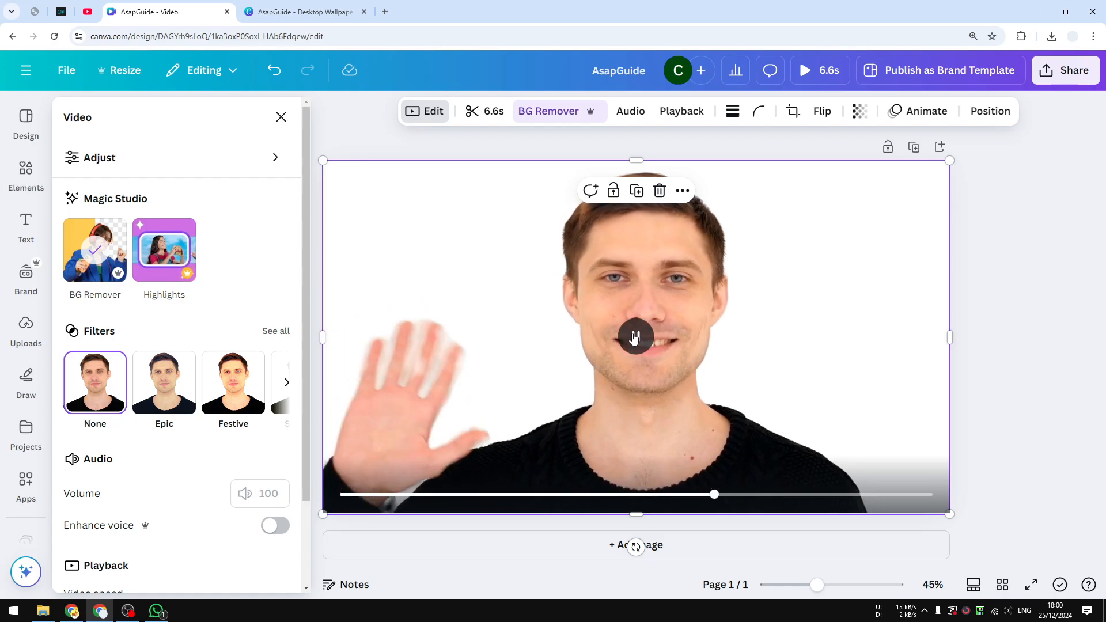
pyautogui.click(636, 337)
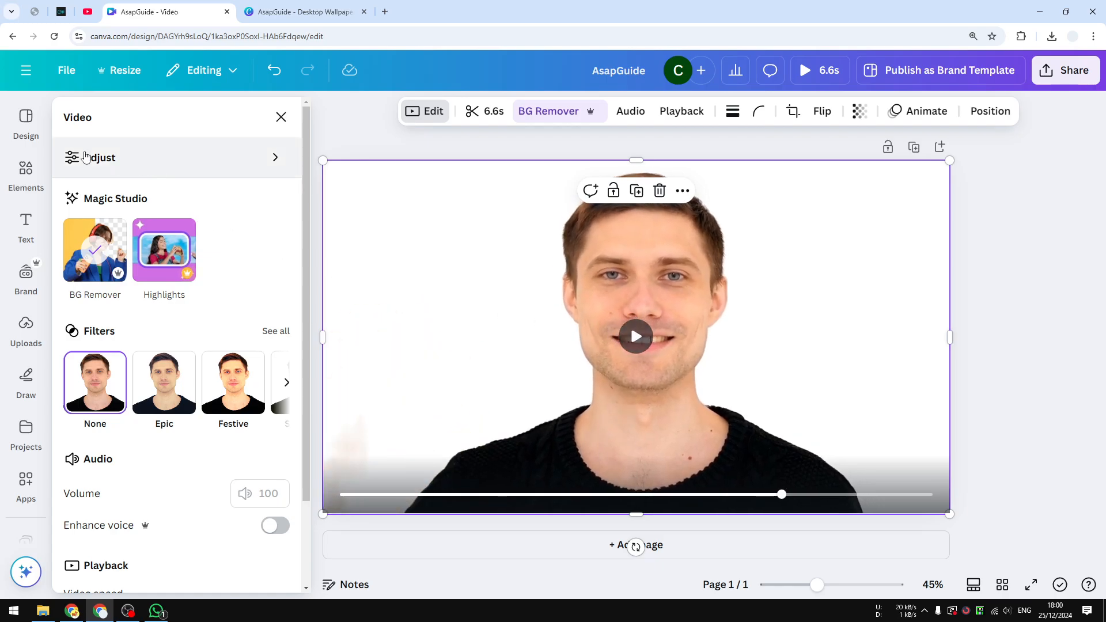
# - Search the graphics for "hello" and add the colorful HELLO sticker with the smiley-face O to the page
pyautogui.click(26, 173)
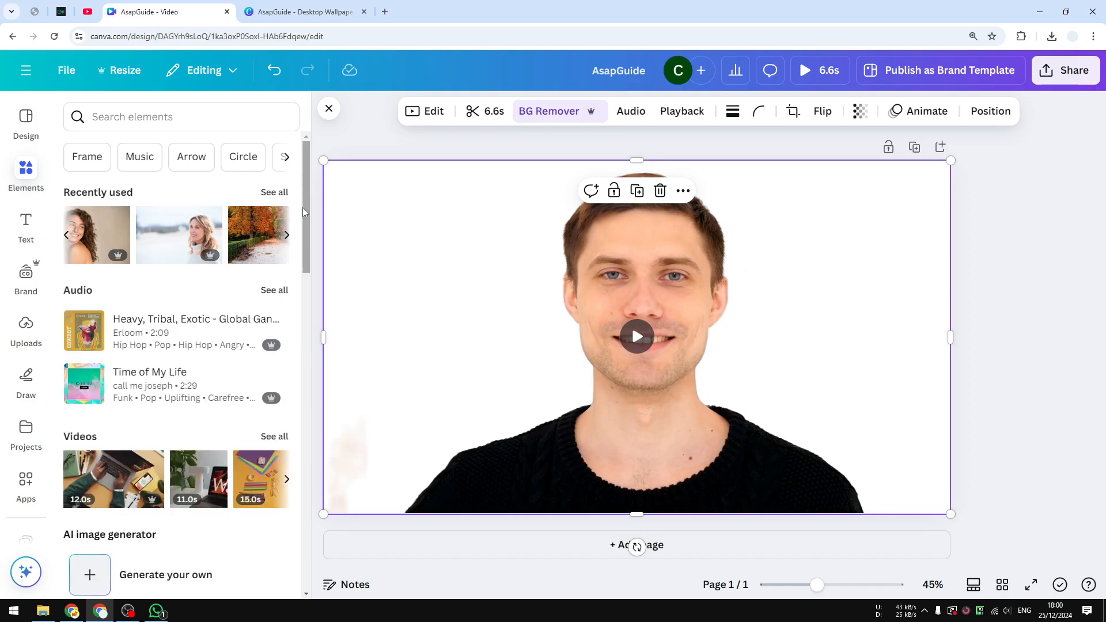
pyautogui.click(199, 119)
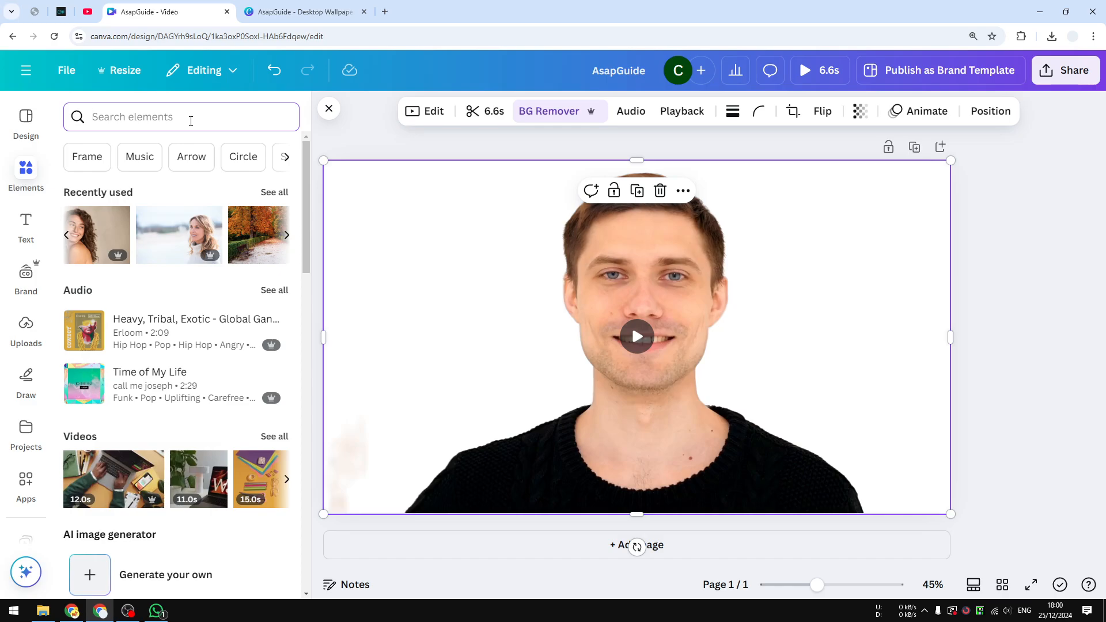
pyautogui.write('animati')
pyautogui.hotkey('ctrl', 'a')
pyautogui.write('hell')
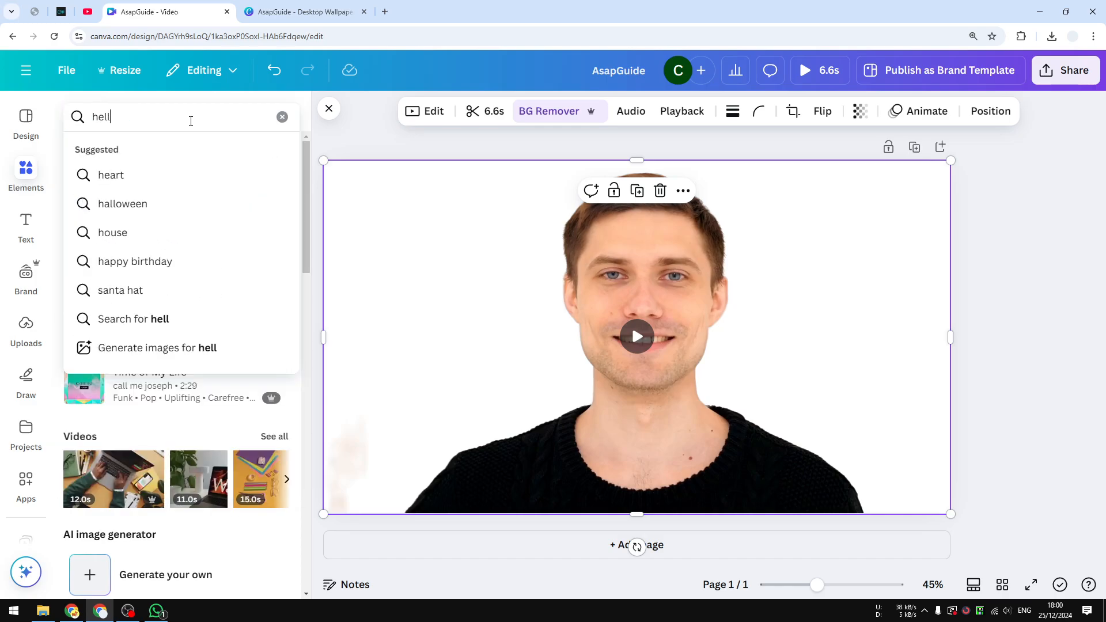
pyautogui.write('o')
pyautogui.press('Return')
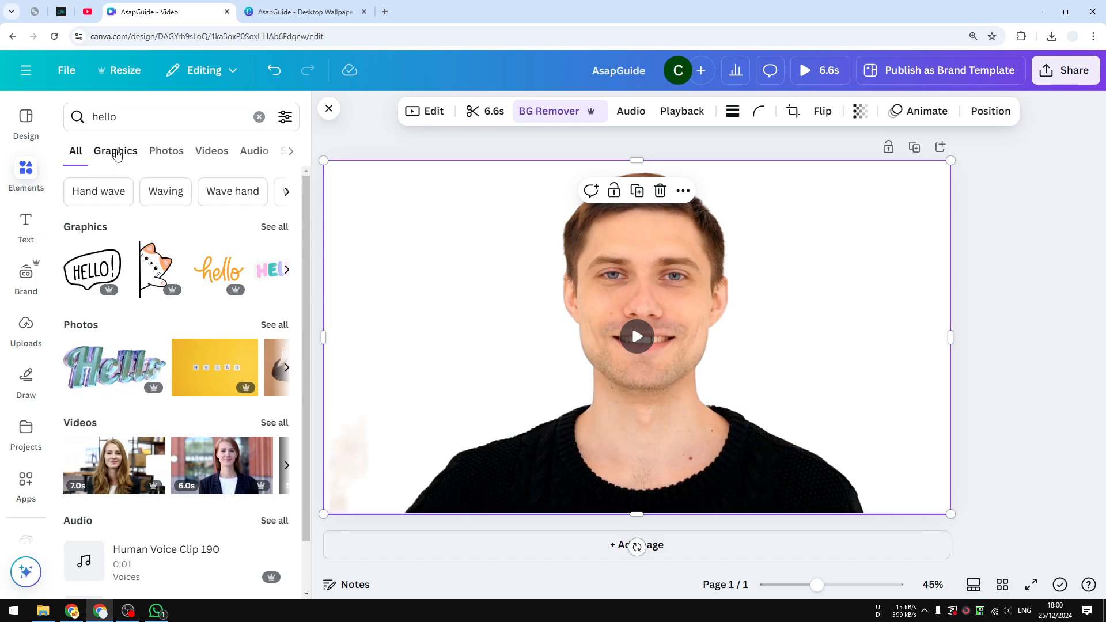
pyautogui.click(116, 153)
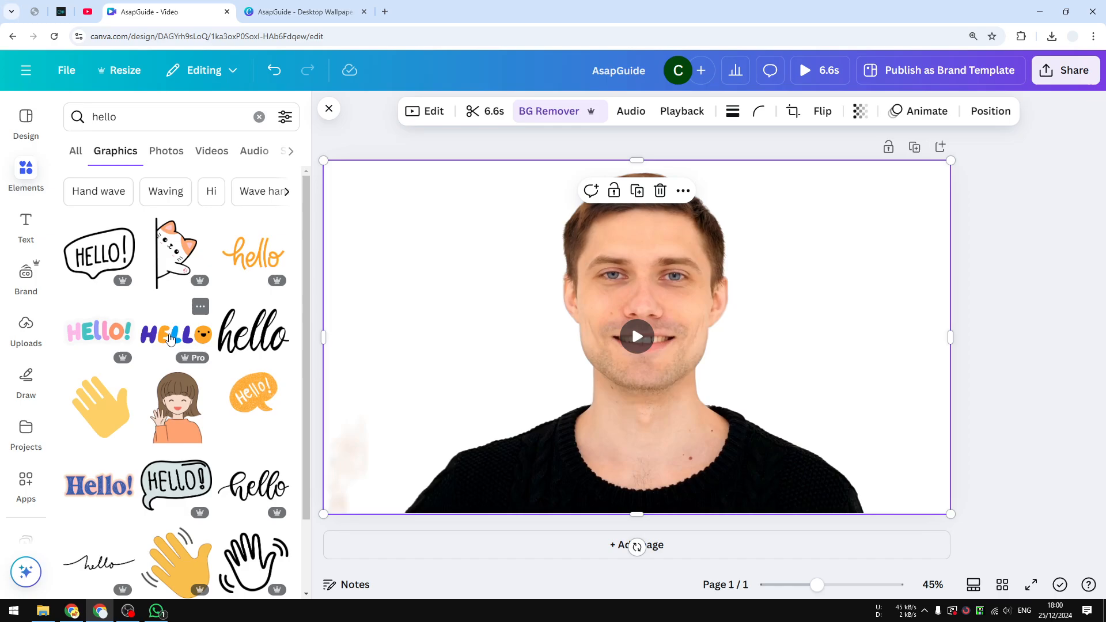
pyautogui.click(168, 337)
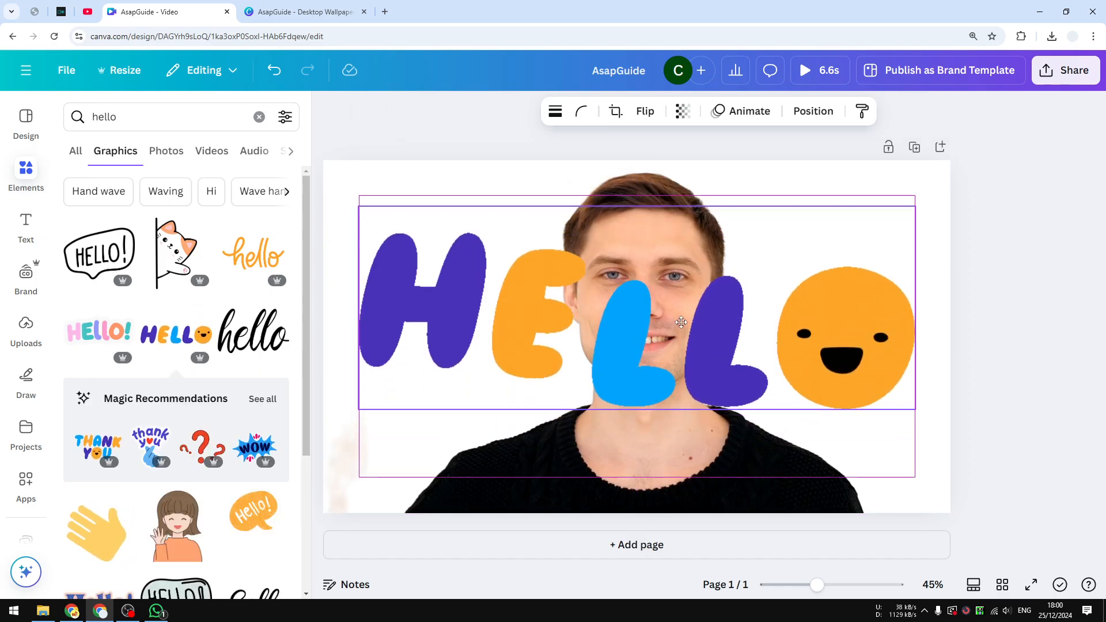
# - Send the HELLO sticker backward behind the man and preview the clip with it
pyautogui.rightClick(724, 270)
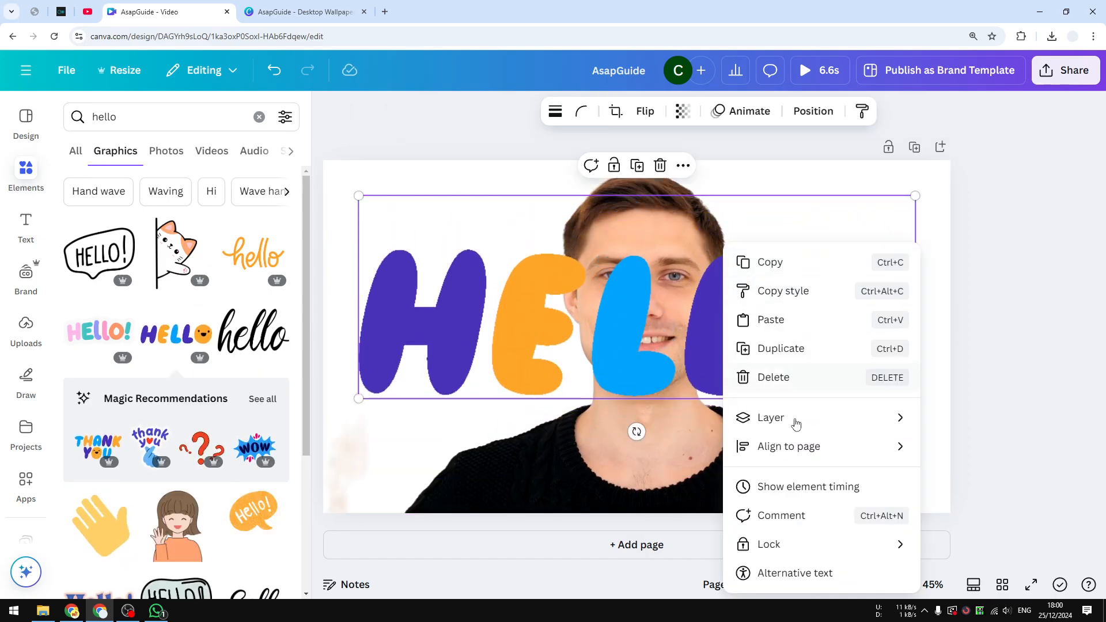
pyautogui.moveTo(807, 419)
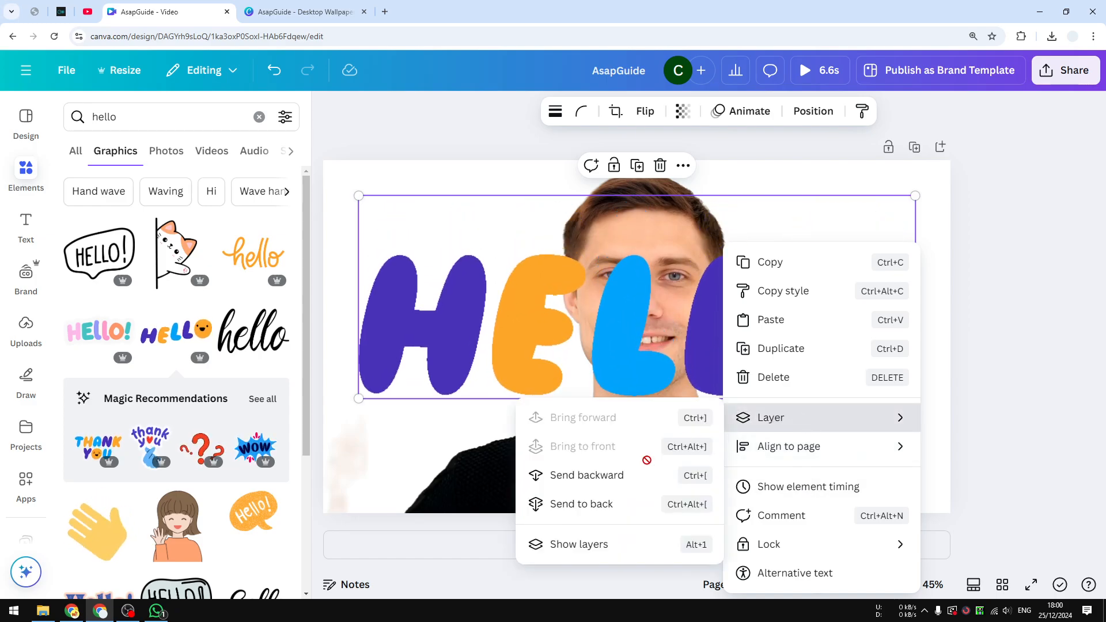
pyautogui.click(629, 481)
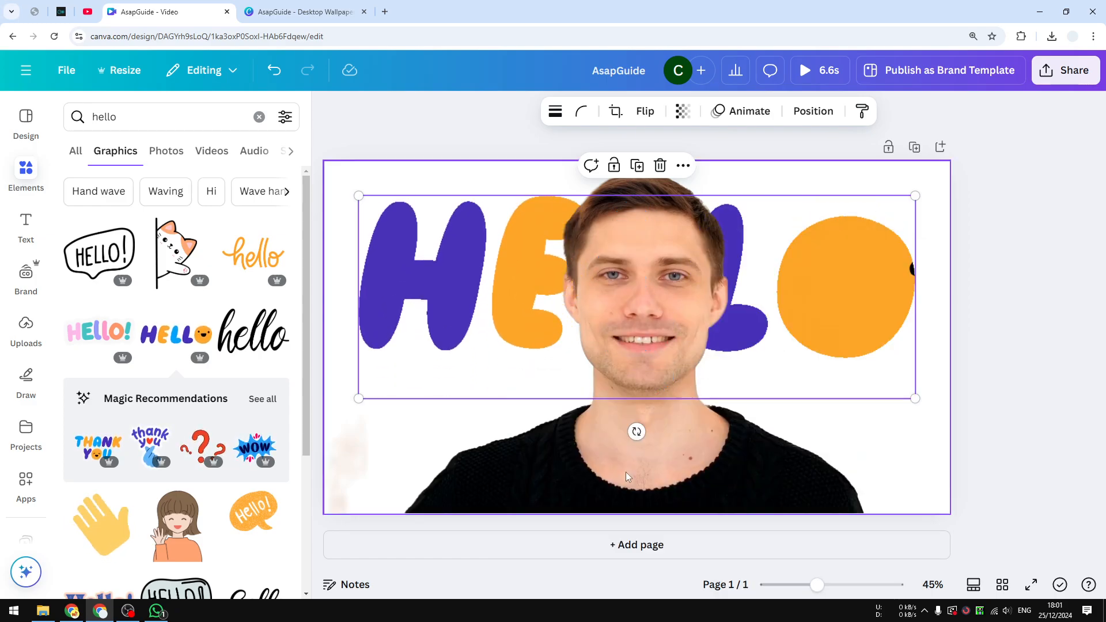
pyautogui.click(987, 387)
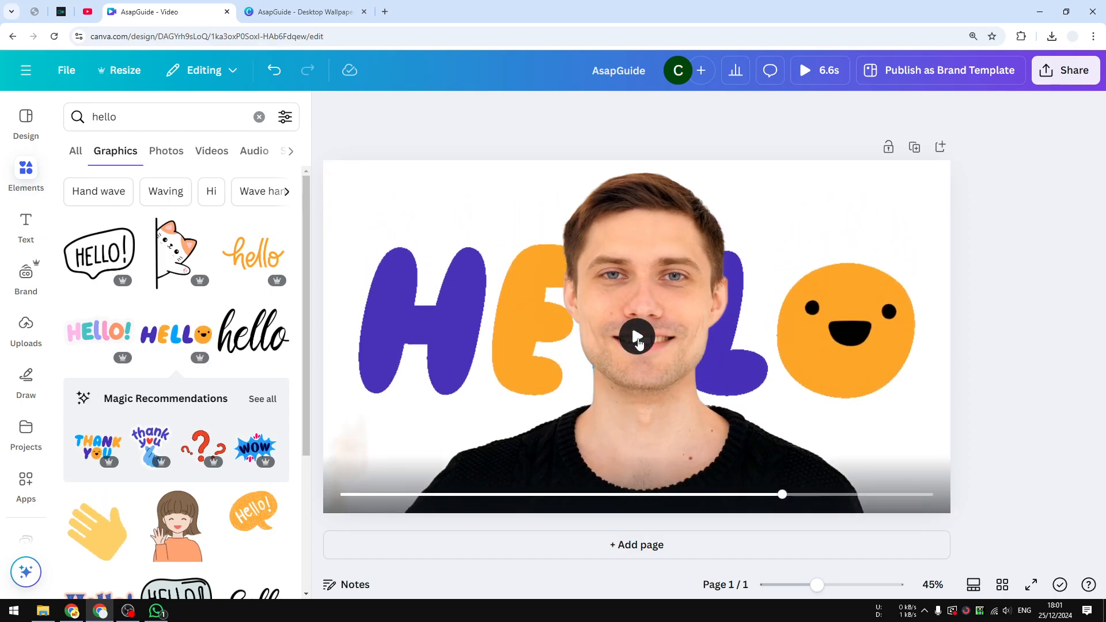
pyautogui.click(636, 339)
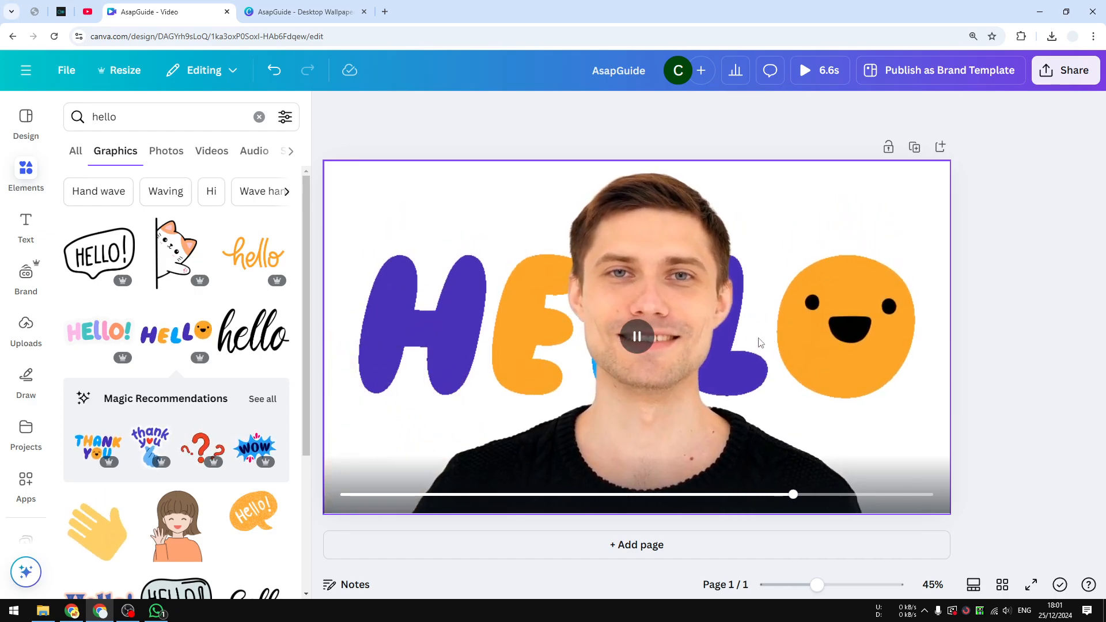
pyautogui.click(636, 337)
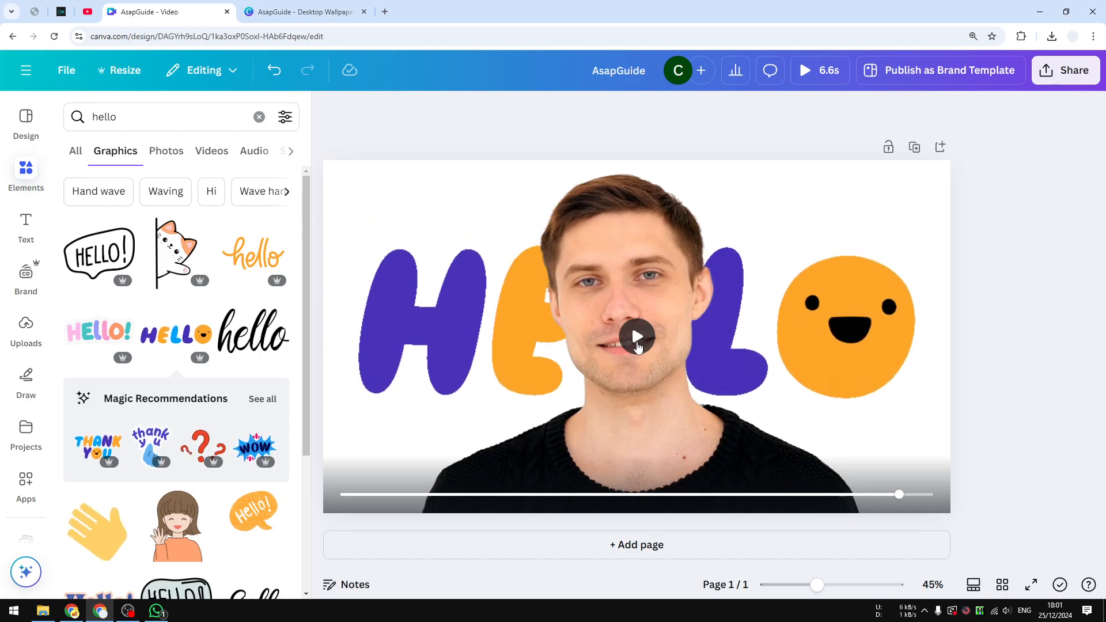
# - Select the HELLO sticker in the page's layer list and delete it
pyautogui.click(832, 344)
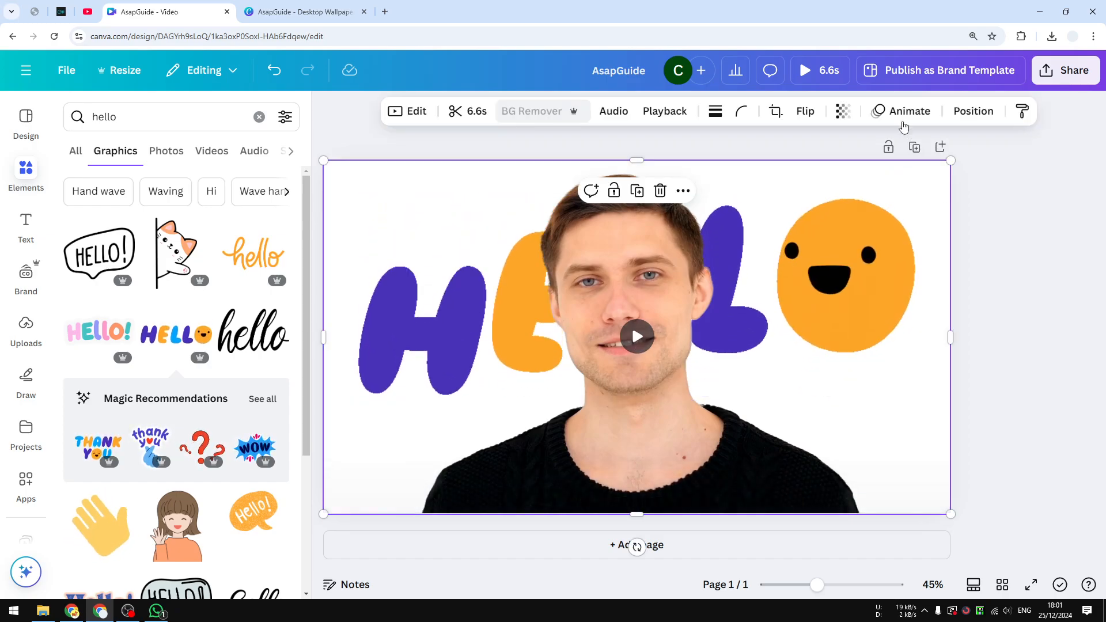
pyautogui.click(972, 111)
pyautogui.click(225, 161)
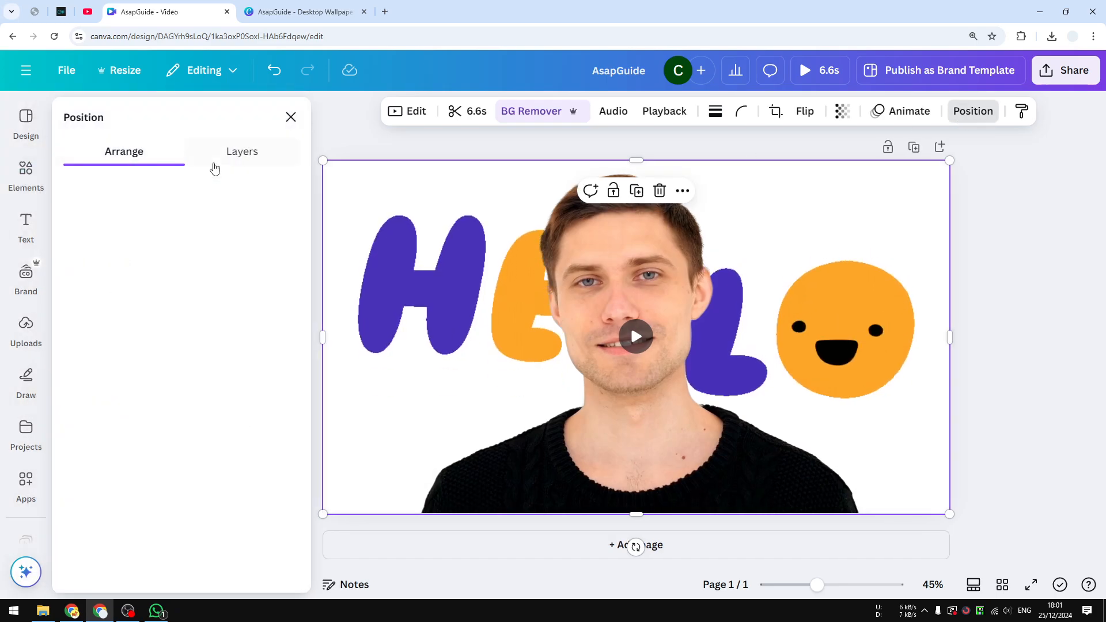
pyautogui.click(216, 284)
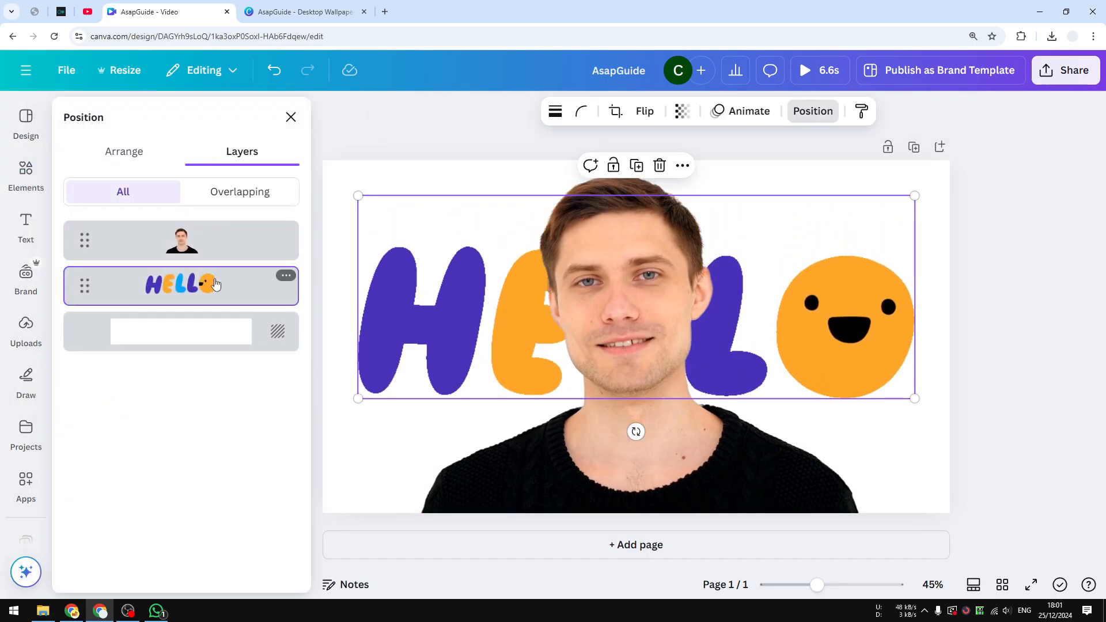
pyautogui.press('Delete')
# - Download the design as an MP4 video at 720p quality
pyautogui.click(1064, 70)
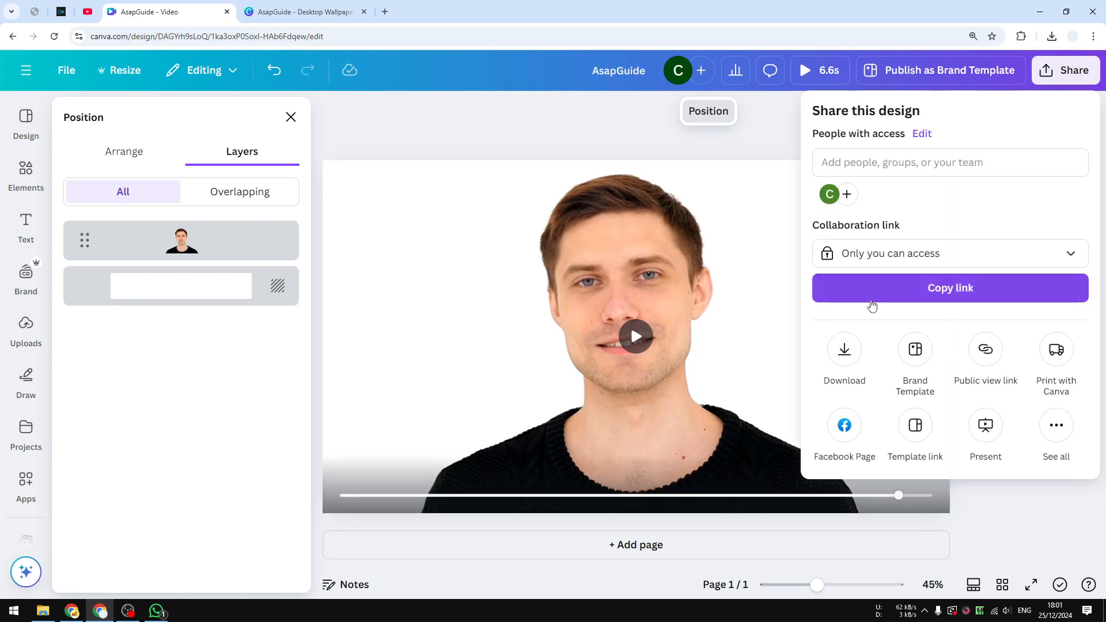
pyautogui.click(844, 349)
pyautogui.click(906, 175)
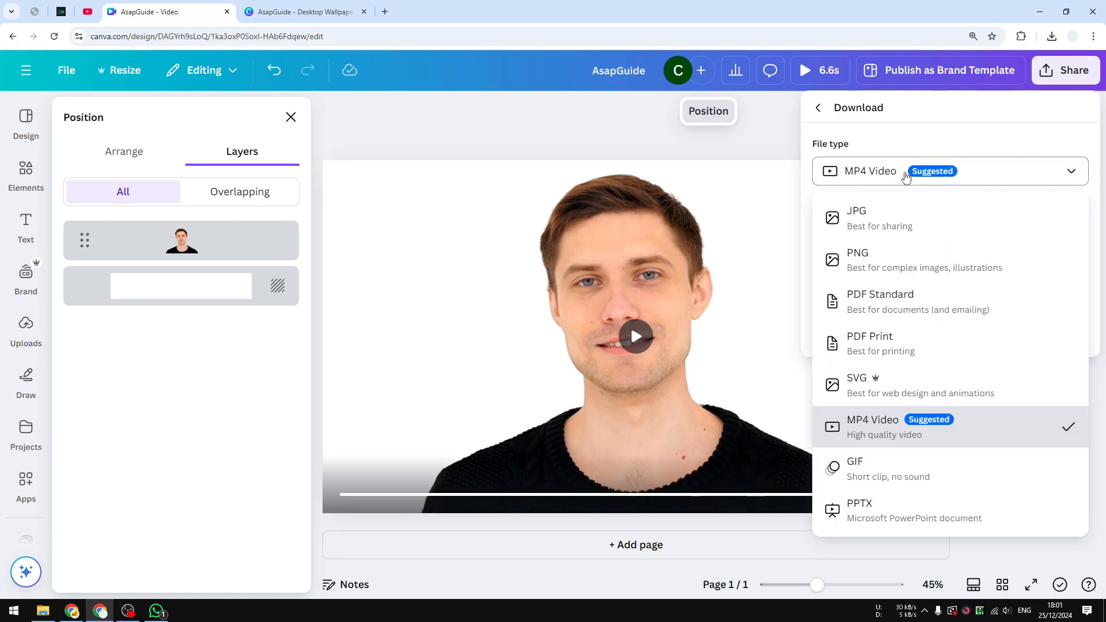
pyautogui.click(906, 175)
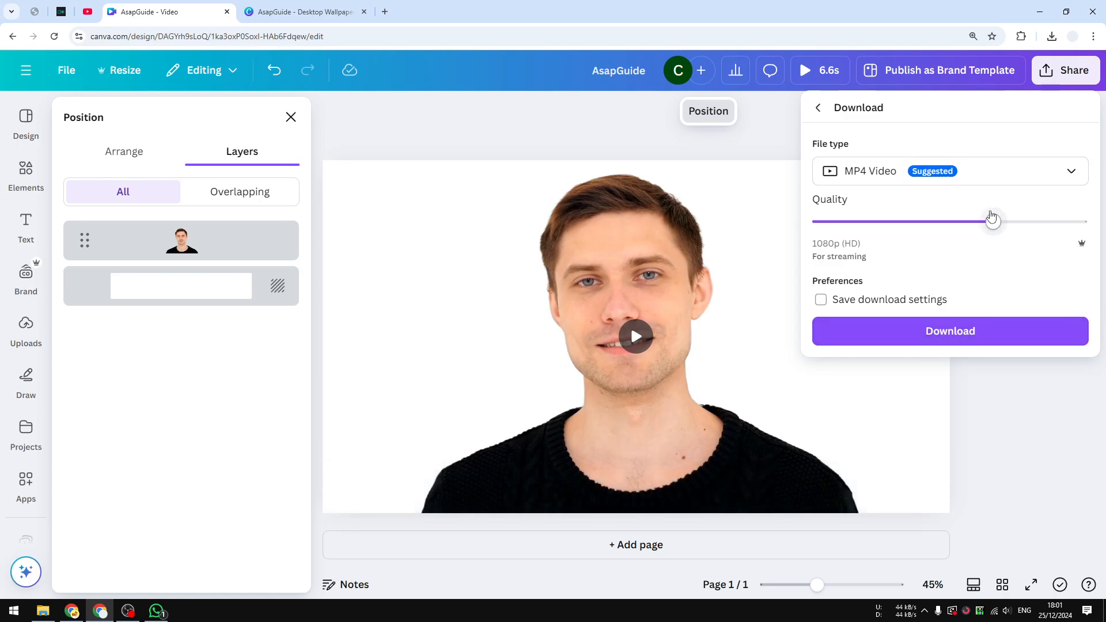
pyautogui.moveTo(992, 221); pyautogui.dragTo(945, 219)
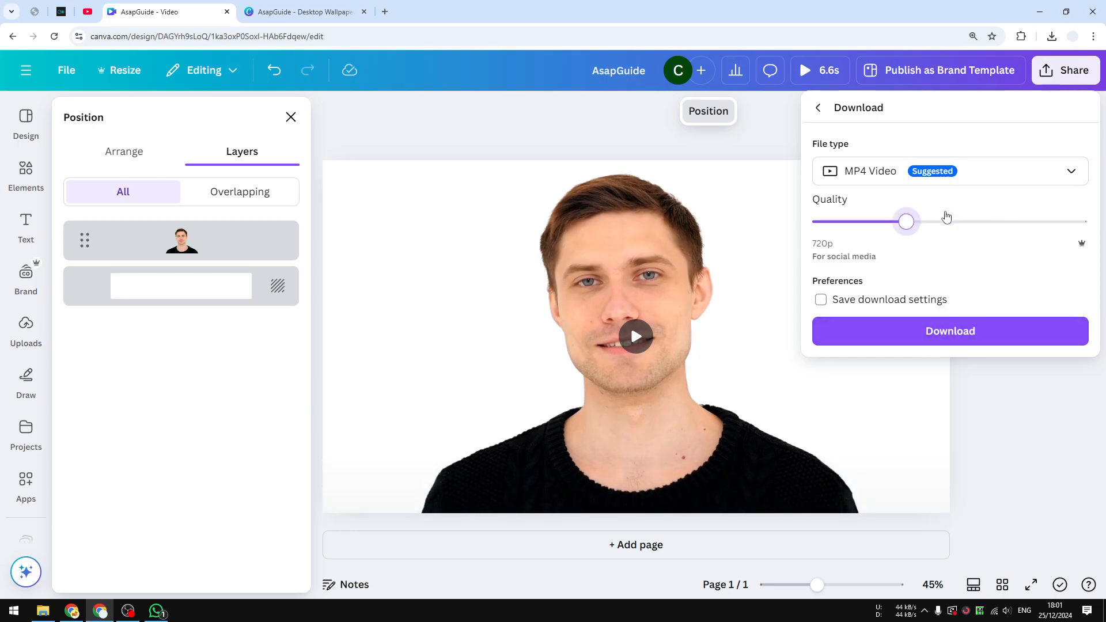
pyautogui.click(896, 332)
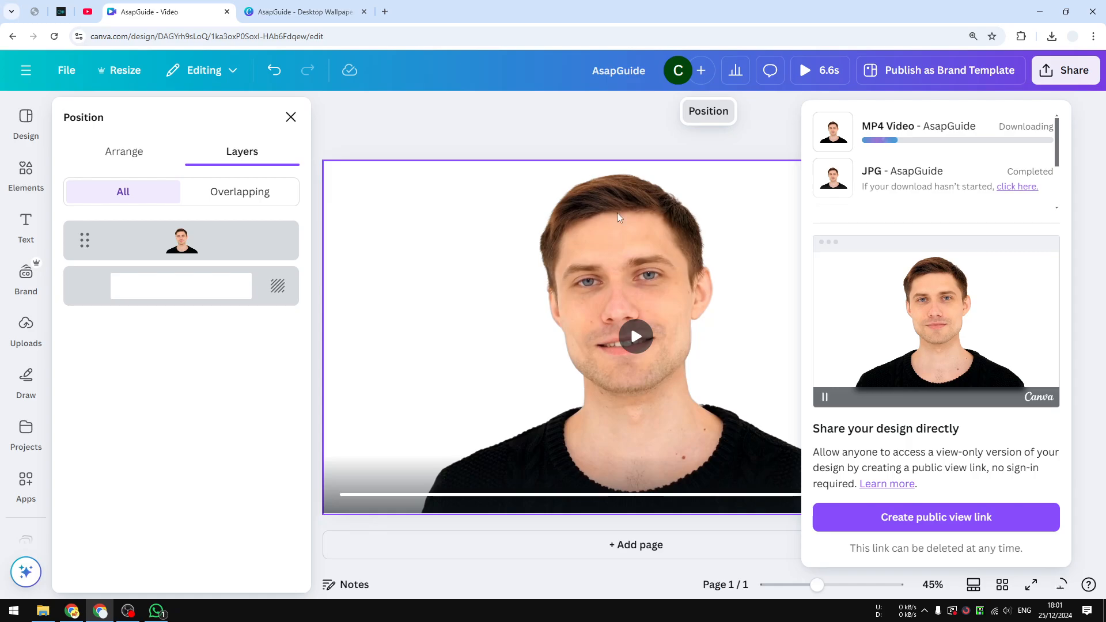
# - Select the background layer and change its color to the default solid yellow
pyautogui.click(650, 213)
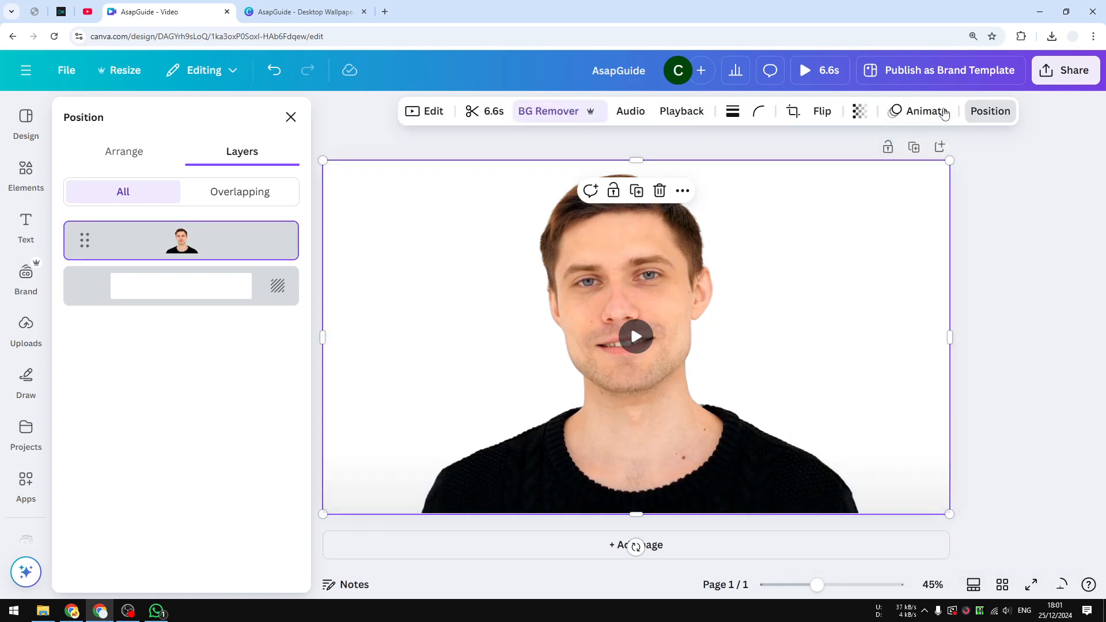
pyautogui.click(193, 276)
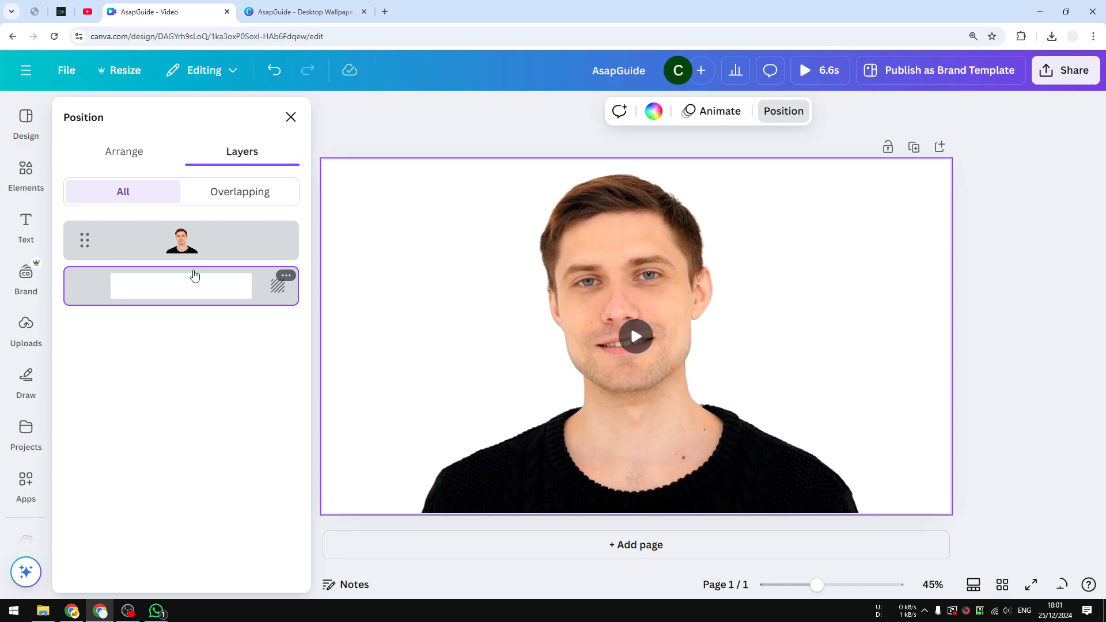
pyautogui.click(653, 111)
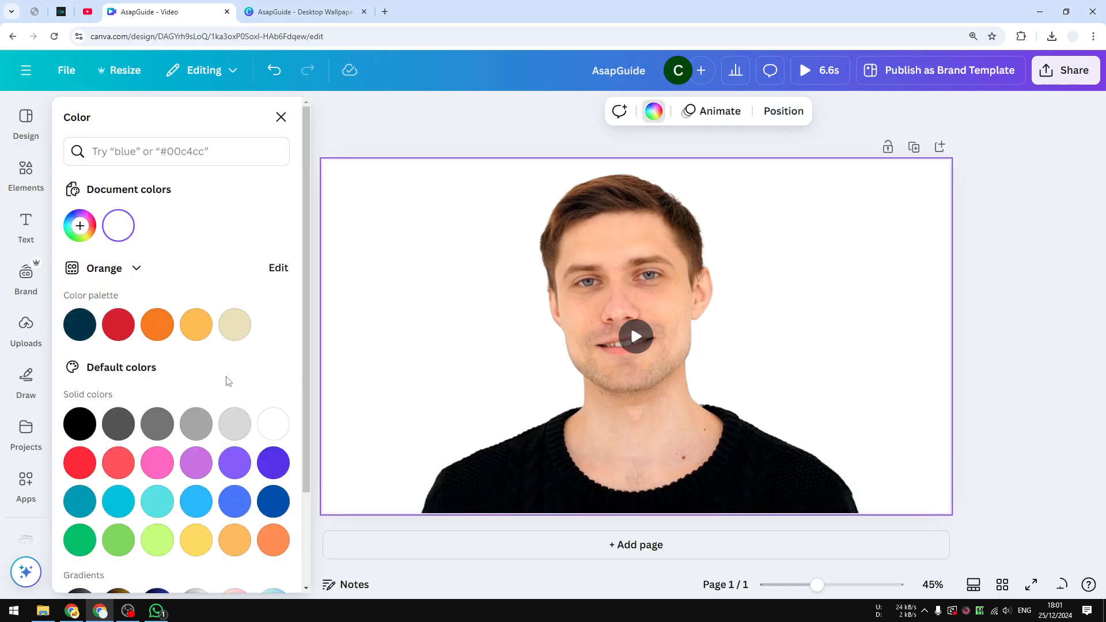
pyautogui.click(186, 541)
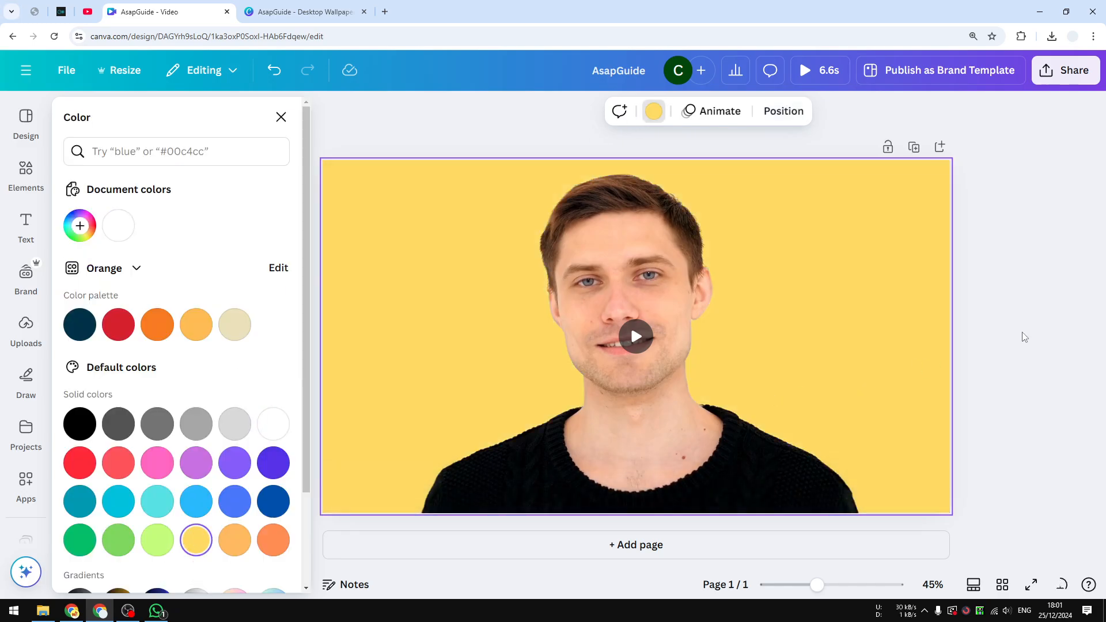
pyautogui.press('Escape')
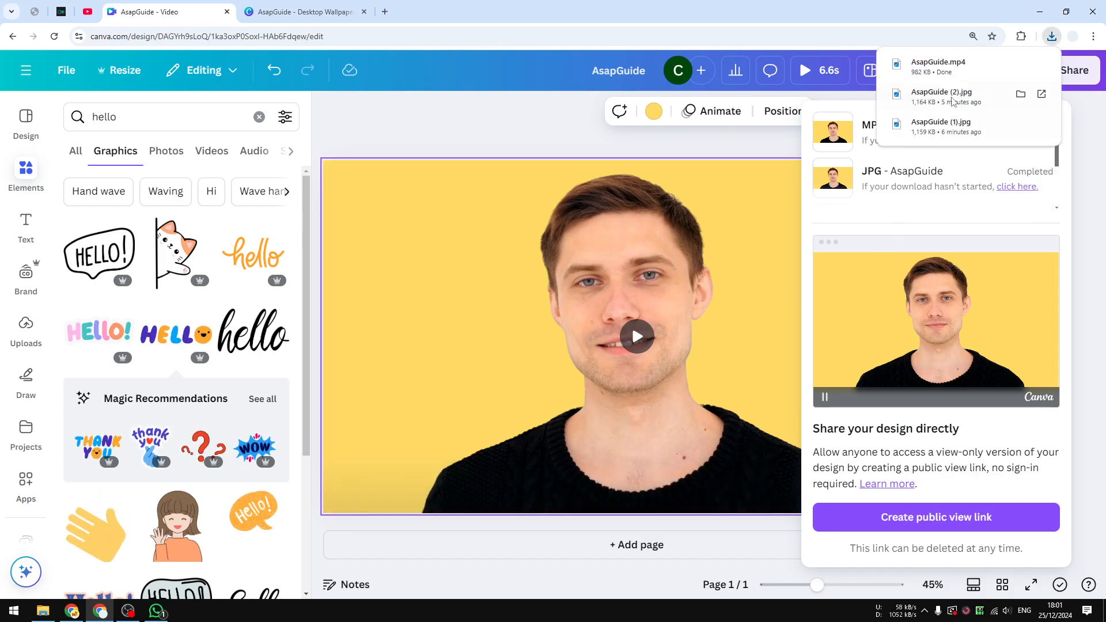
# - Open the downloaded AsapGuide.mp4 to check its background, pause it, and return to the video design
pyautogui.click(937, 64)
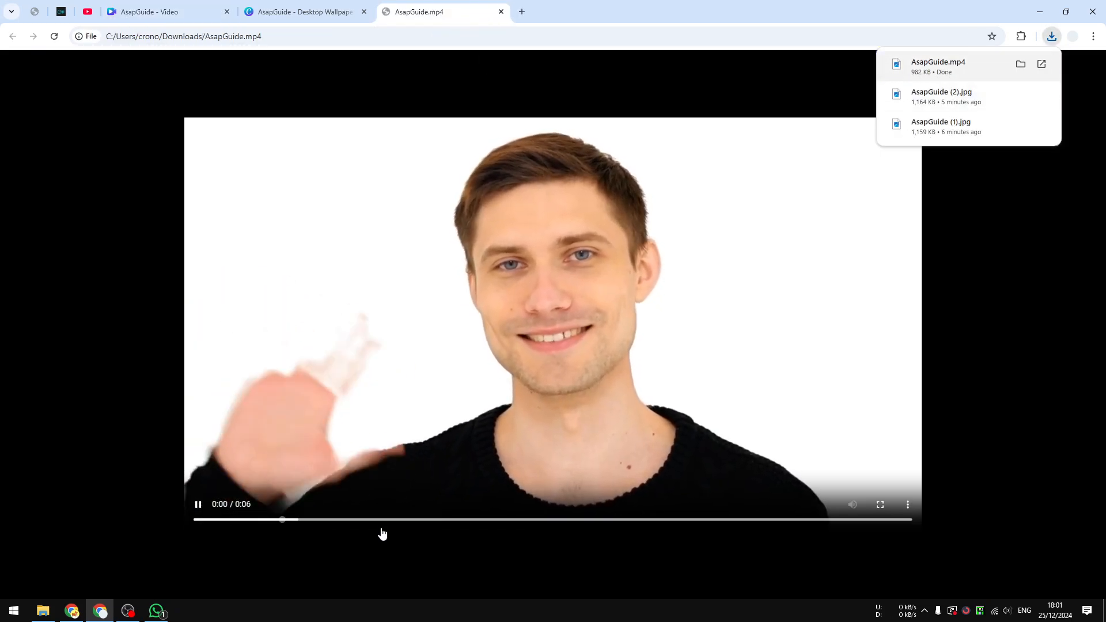
pyautogui.click(576, 285)
pyautogui.click(155, 7)
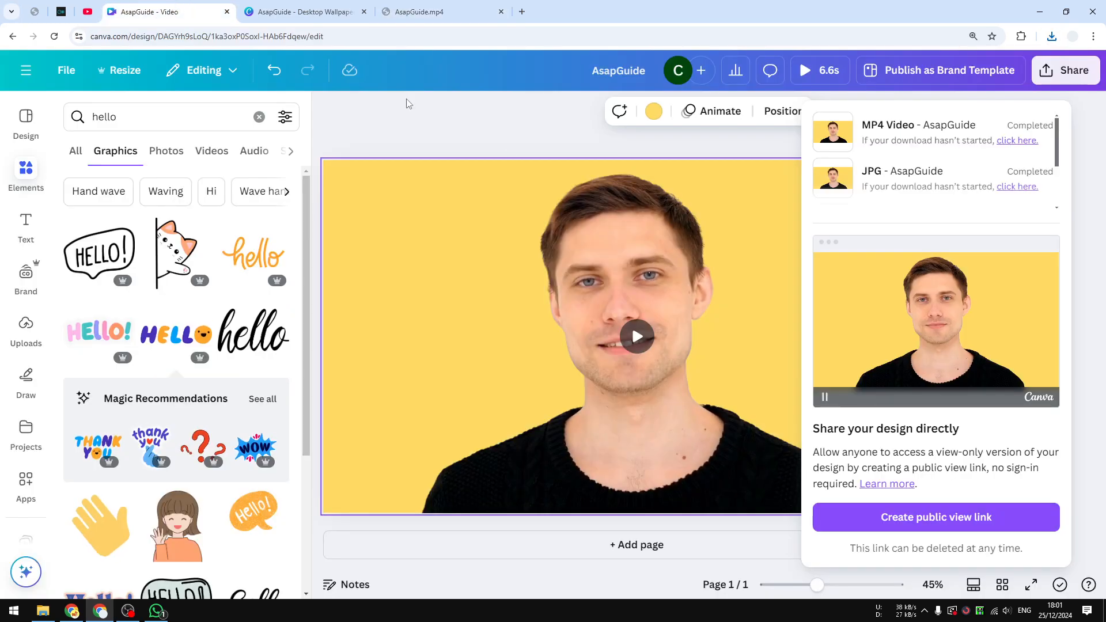
# - Download the yellow-background version of the design as an MP4 video at 720p quality
pyautogui.click(1070, 72)
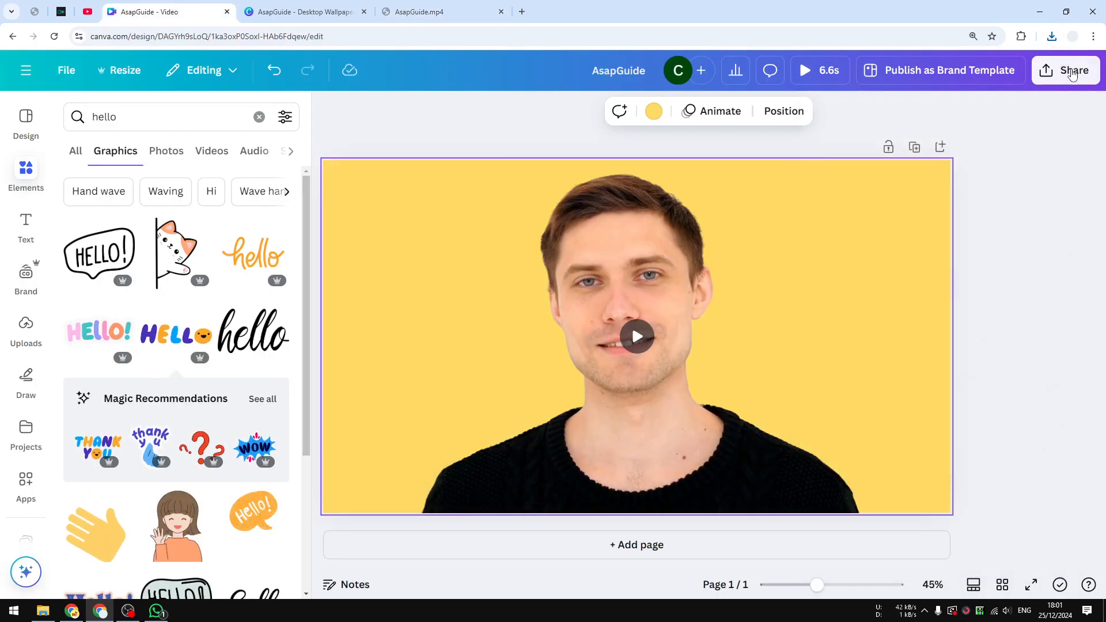
pyautogui.click(1070, 72)
pyautogui.click(845, 351)
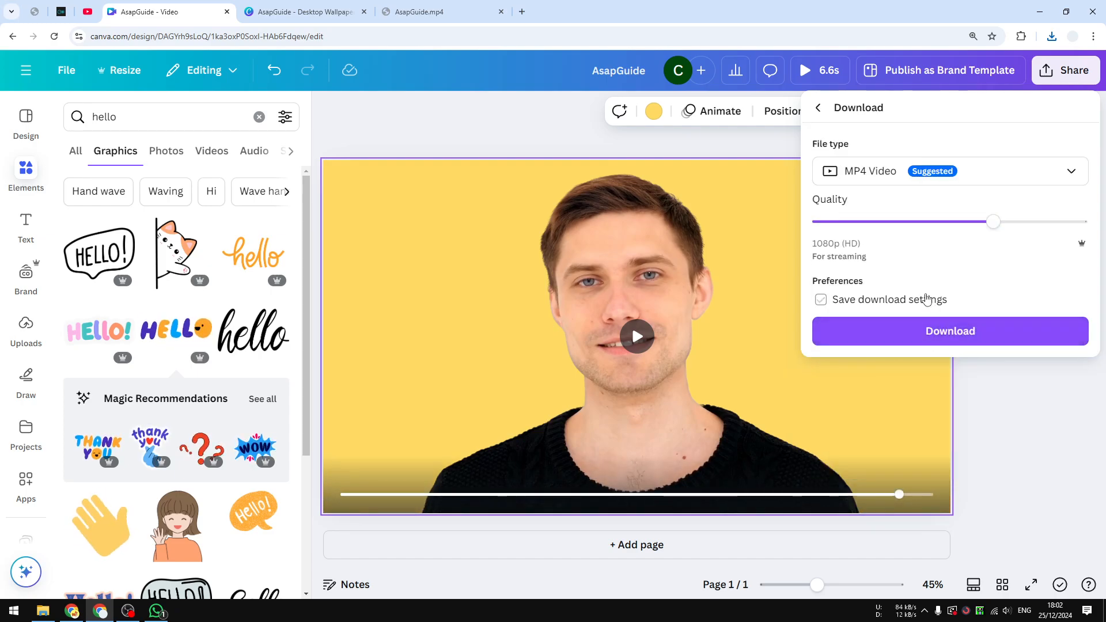
pyautogui.moveTo(993, 221); pyautogui.dragTo(906, 222)
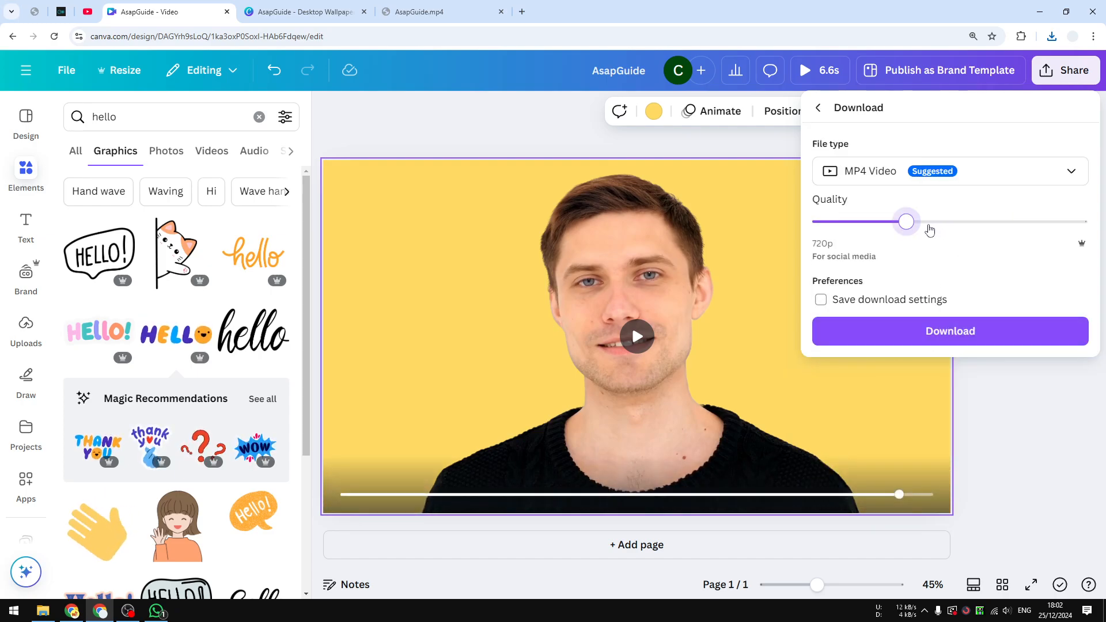
pyautogui.click(944, 337)
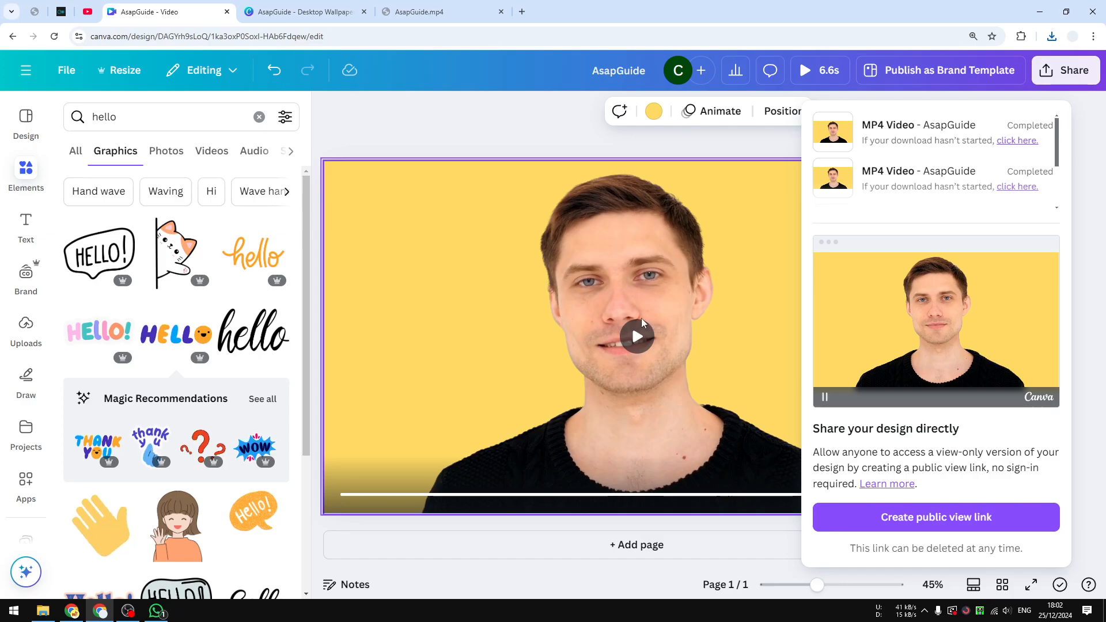
# - Open the downloaded AsapGuide (1).mp4 and compare its cutout and background with those in AsapGuide.mp4
pyautogui.click(1052, 36)
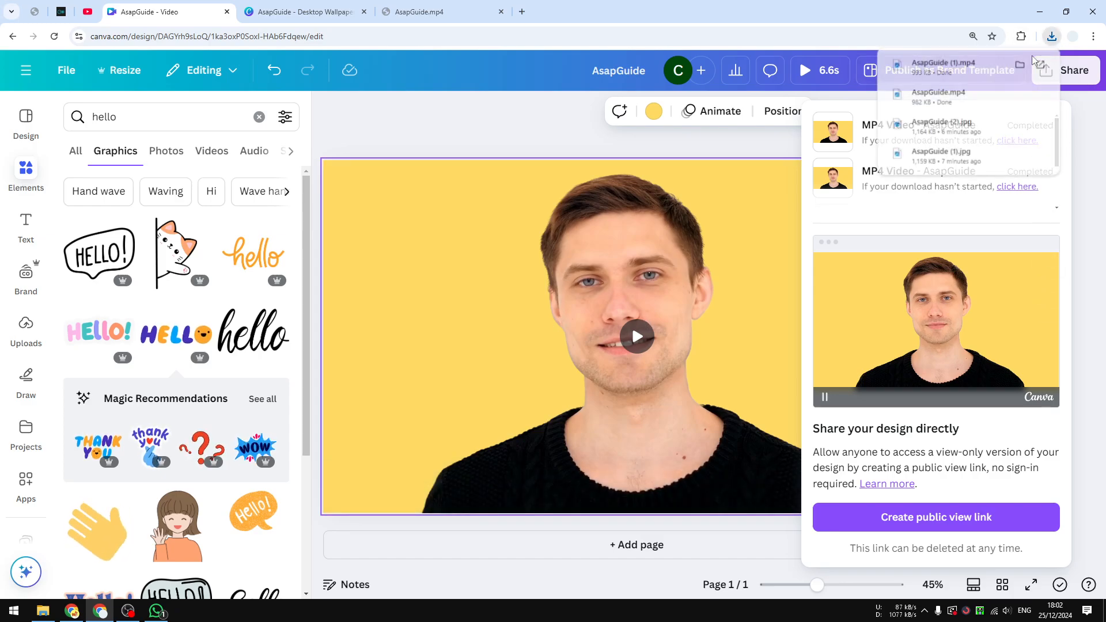
pyautogui.moveTo(966, 76); pyautogui.dragTo(611, 11)
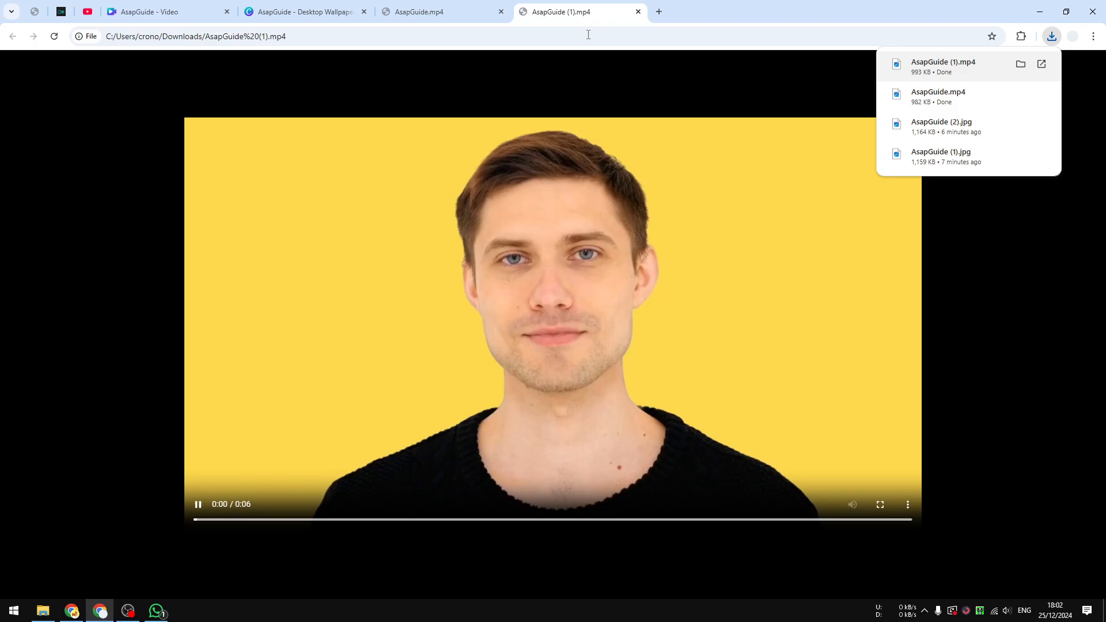
pyautogui.click(437, 12)
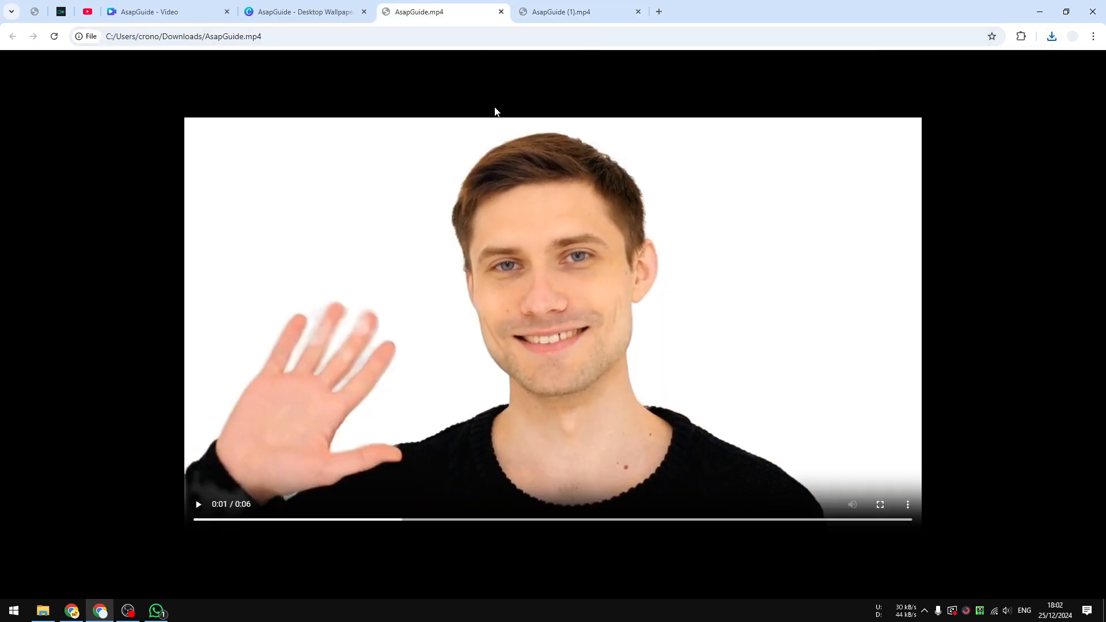
pyautogui.click(562, 5)
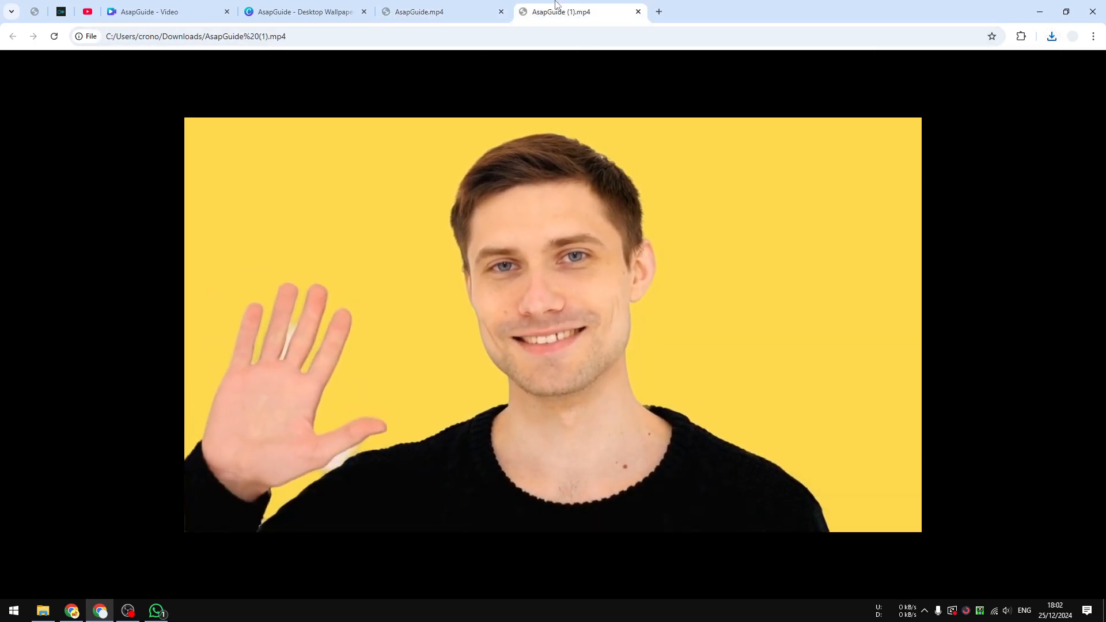
pyautogui.click(426, 5)
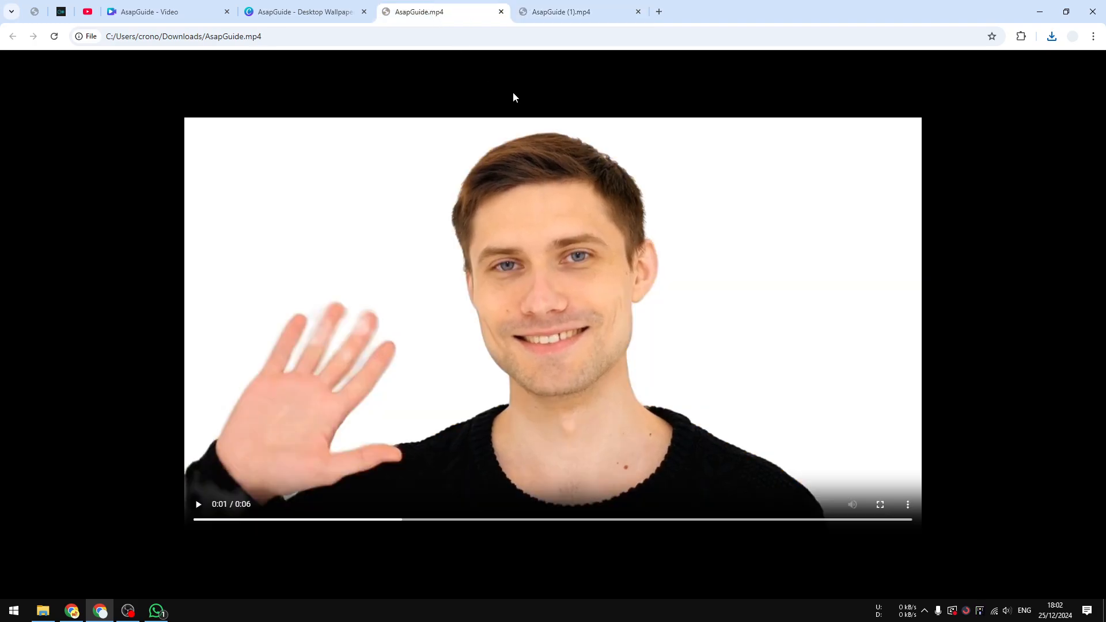
pyautogui.click(556, 12)
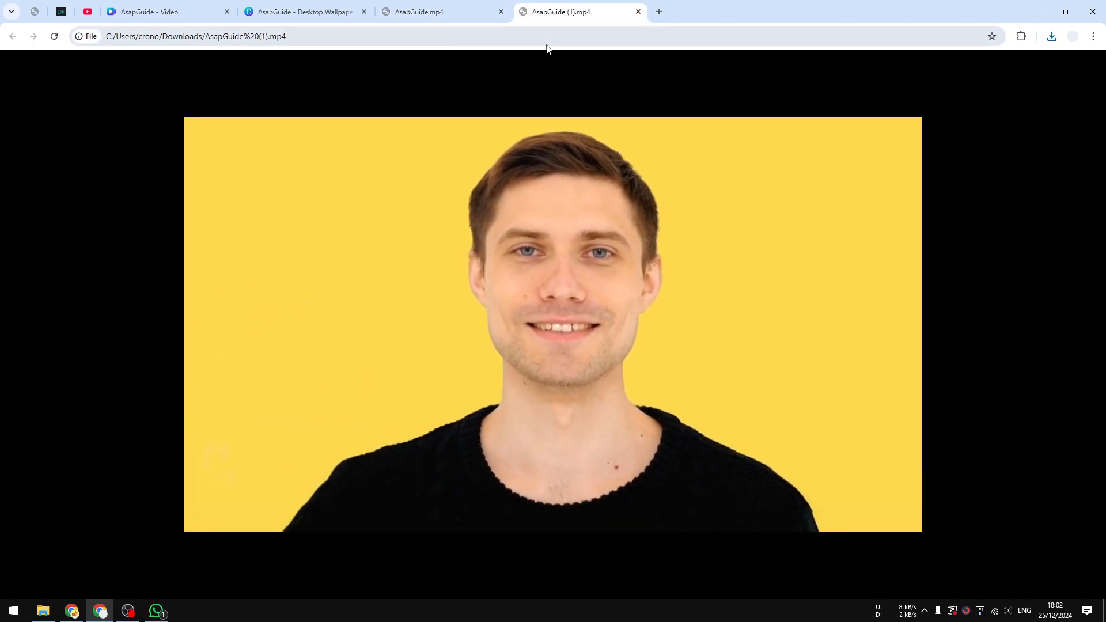
pyautogui.click(466, 9)
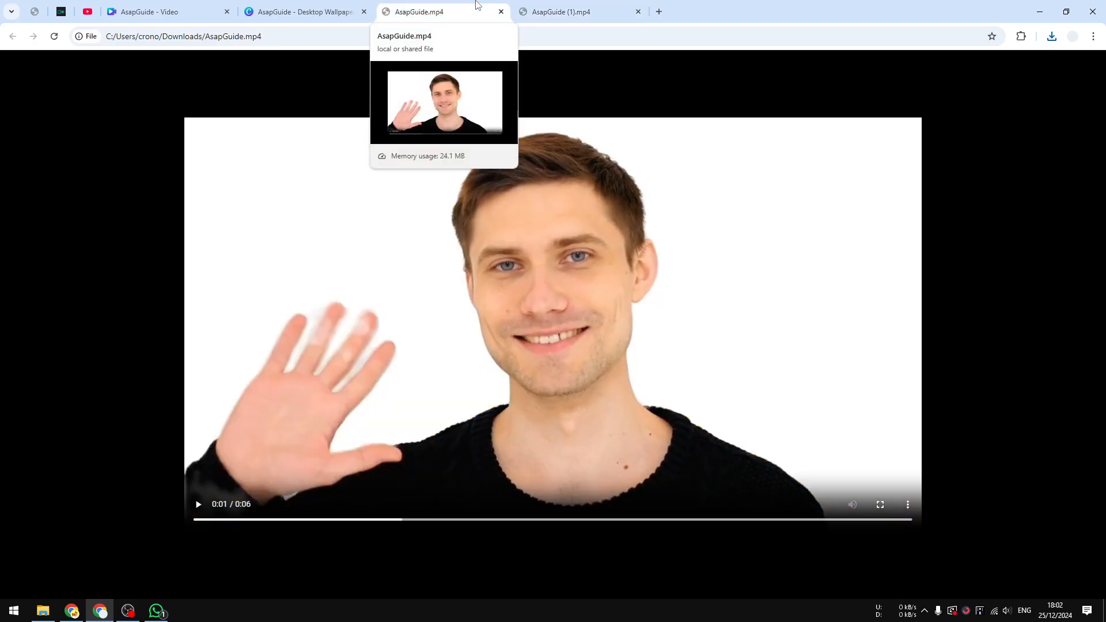
# - Close both downloaded videos, return to the design, and select the man's clip on the page
pyautogui.click(500, 11)
pyautogui.click(501, 11)
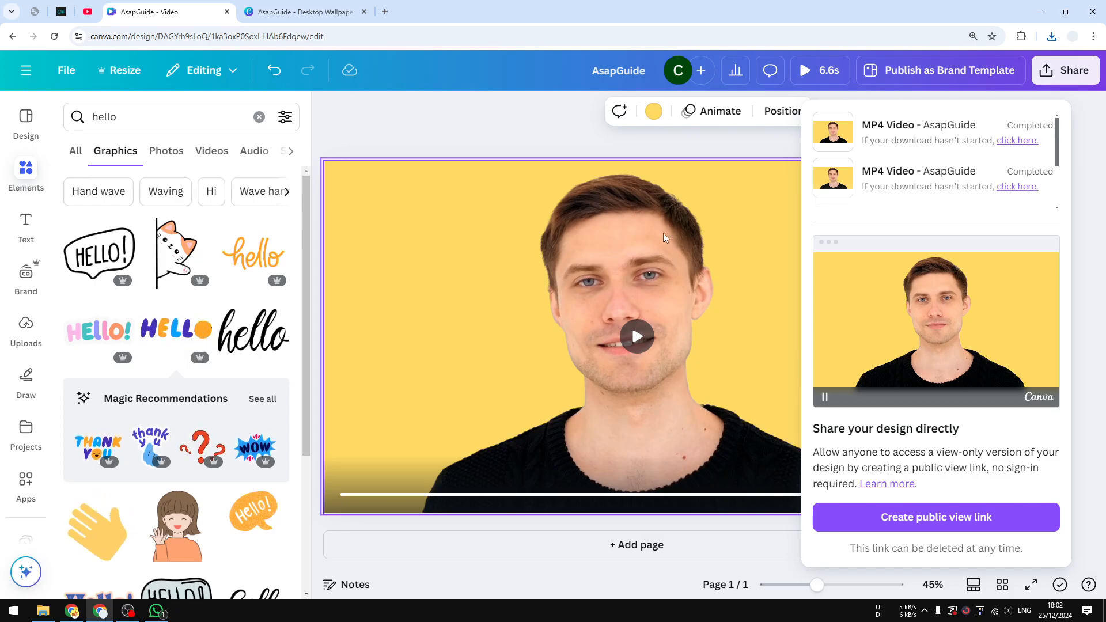
pyautogui.click(658, 262)
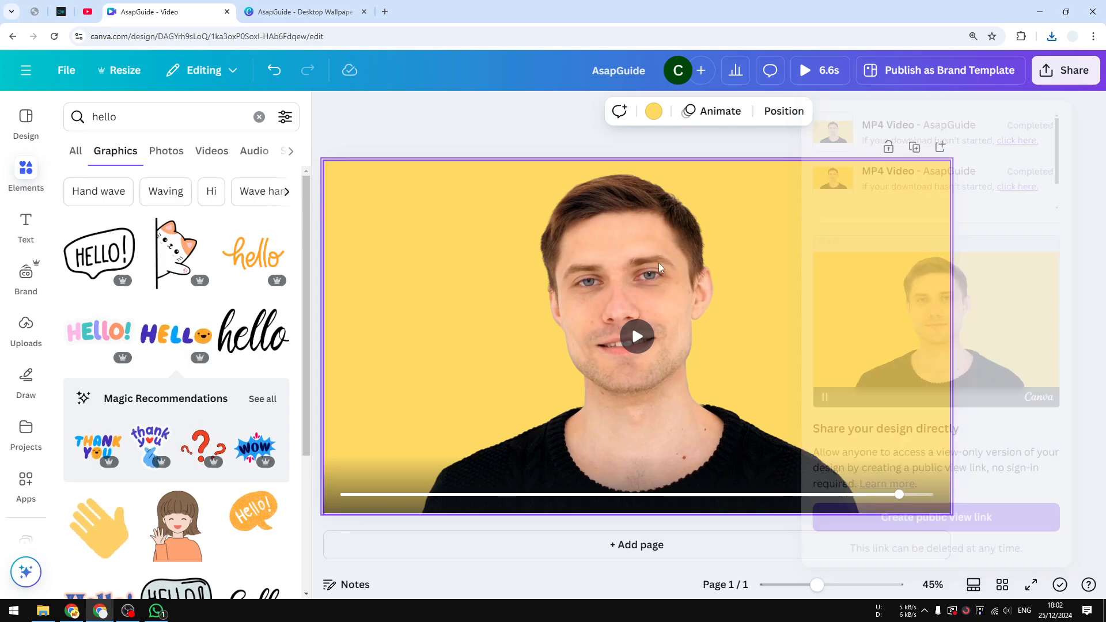
pyautogui.click(635, 339)
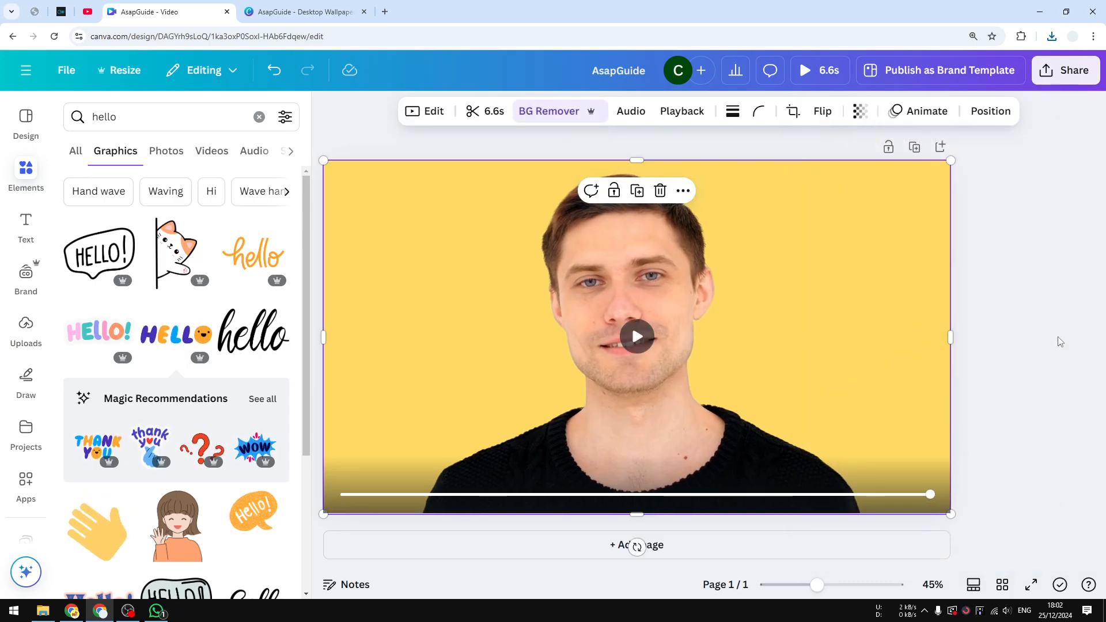